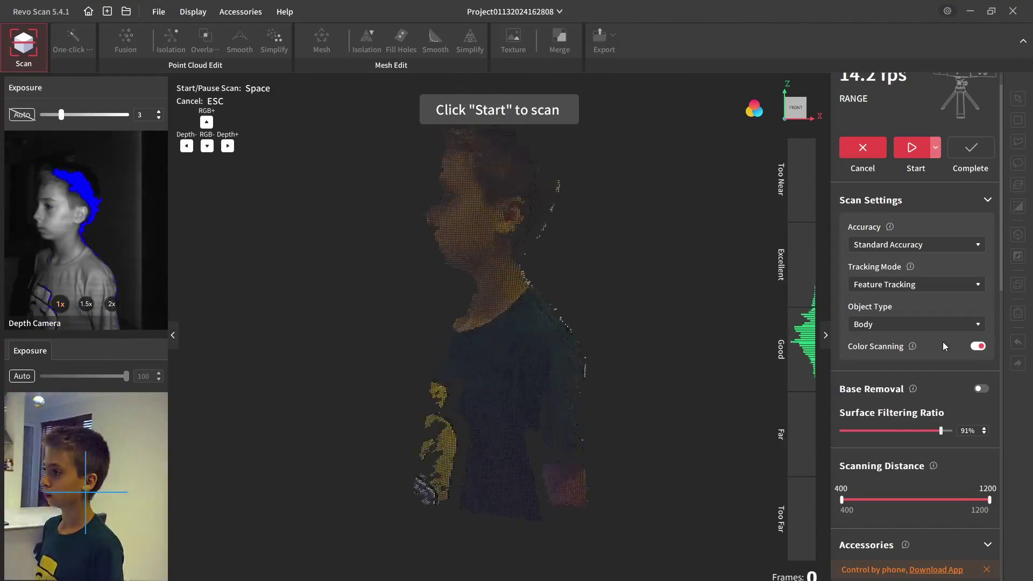
- Capture a full-body color scan of the boy and complete the scan
{"action": "key", "text": "space"}
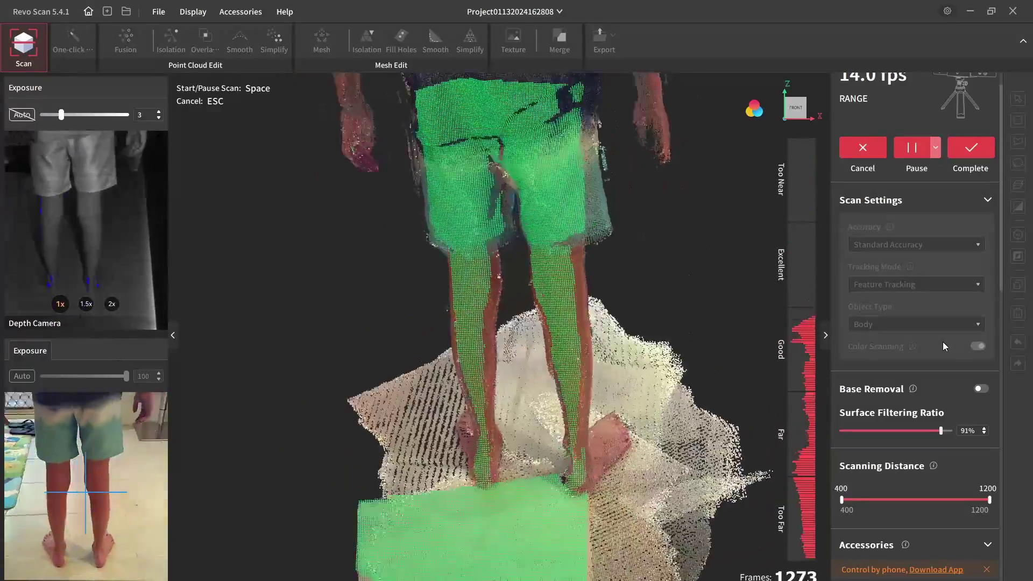
{"action": "key", "text": "space"}
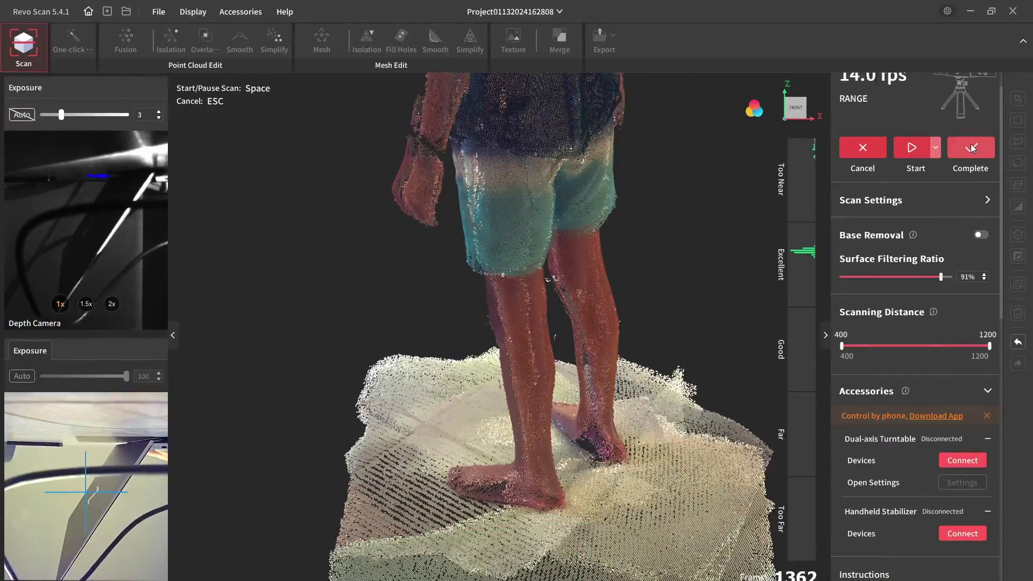
{"action": "left_click", "coordinate": [971, 145]}
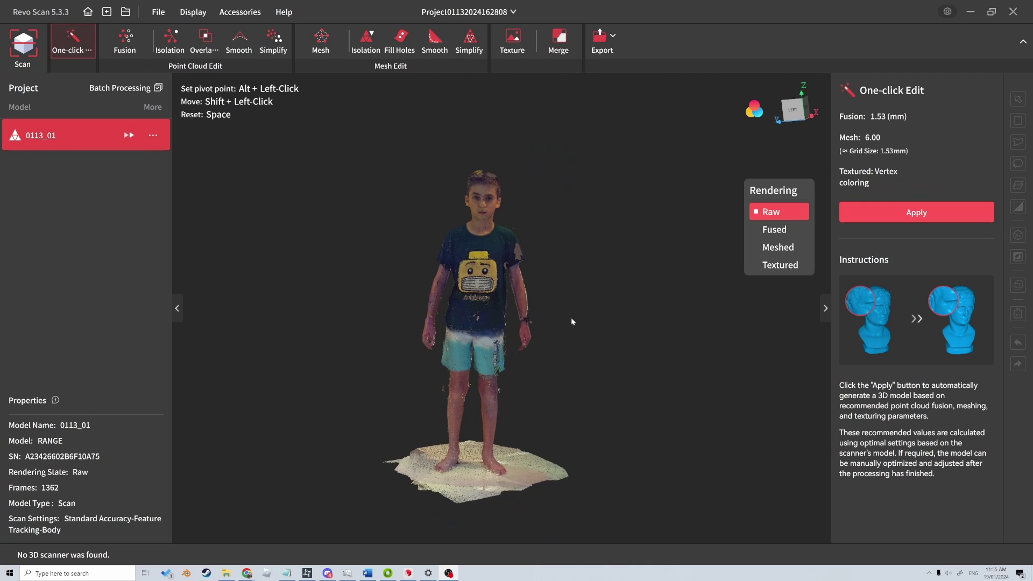
- Process raw scan 0113_01 into a textured model using One-click Edit with the recommended fusion and mesh values
{"action": "left_click_drag", "start_coordinate": [572, 322], "coordinate": [601, 286]}
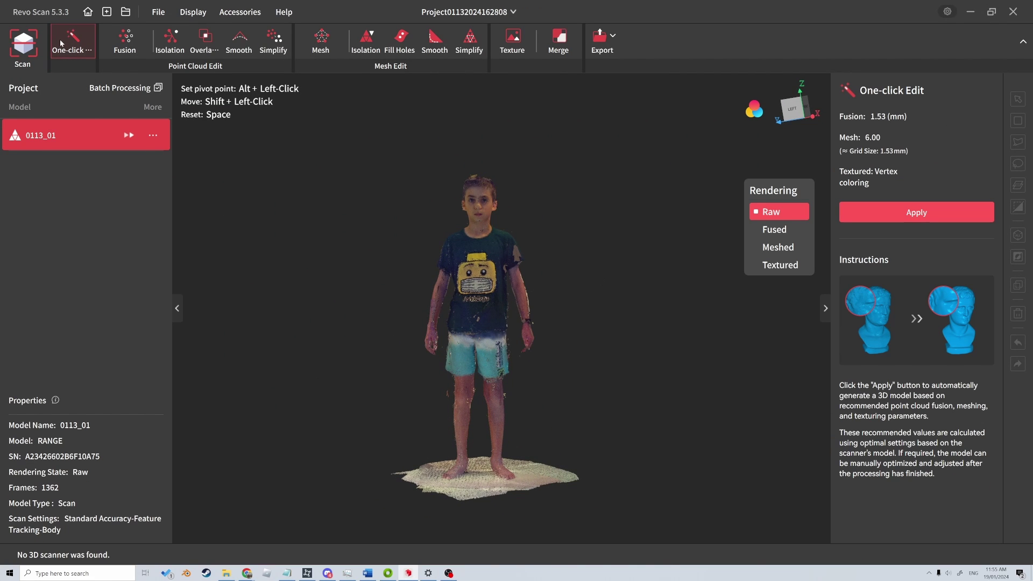
{"action": "left_click", "coordinate": [889, 215]}
{"action": "left_click", "coordinate": [584, 291]}
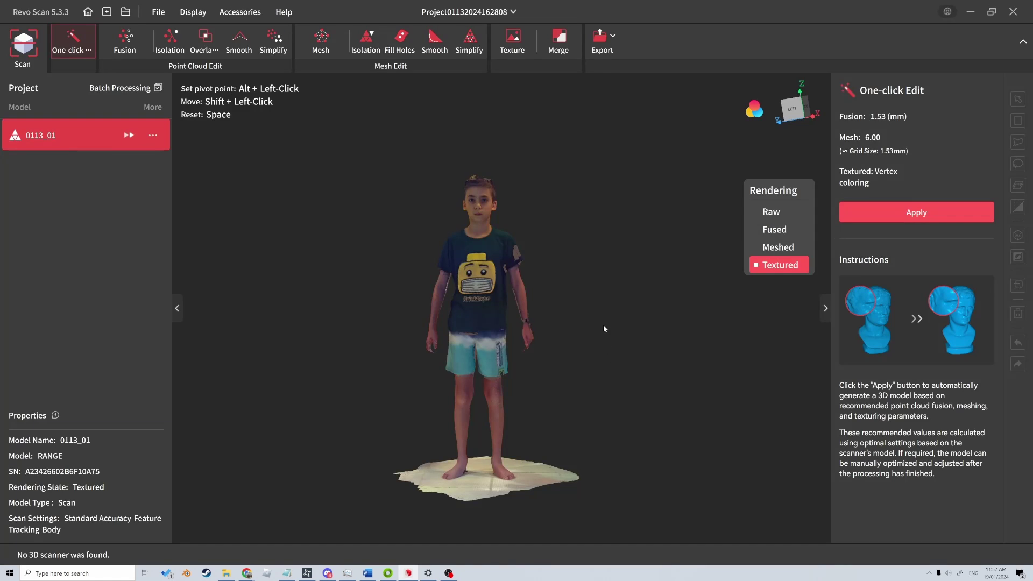
{"action": "left_click_drag", "start_coordinate": [603, 325], "coordinate": [707, 295]}
{"action": "left_click_drag", "start_coordinate": [582, 147], "coordinate": [604, 167]}
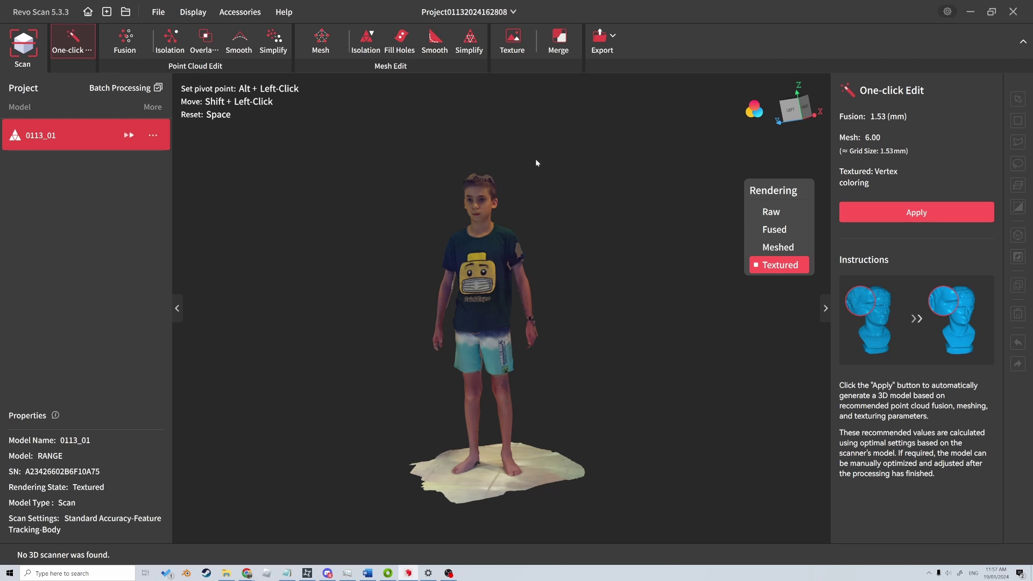
{"action": "left_click", "coordinate": [400, 40]}
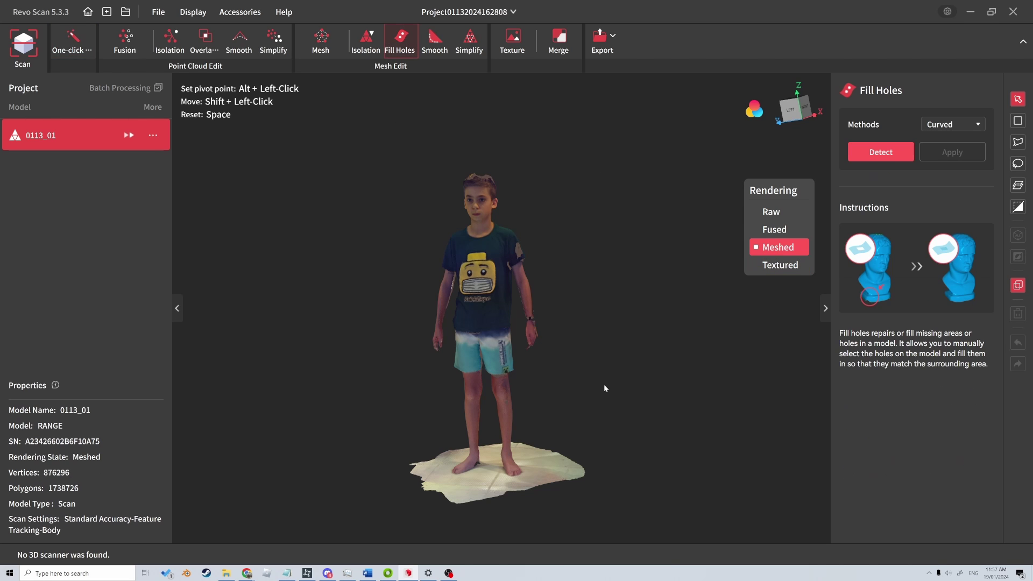
{"action": "left_click", "coordinate": [862, 156]}
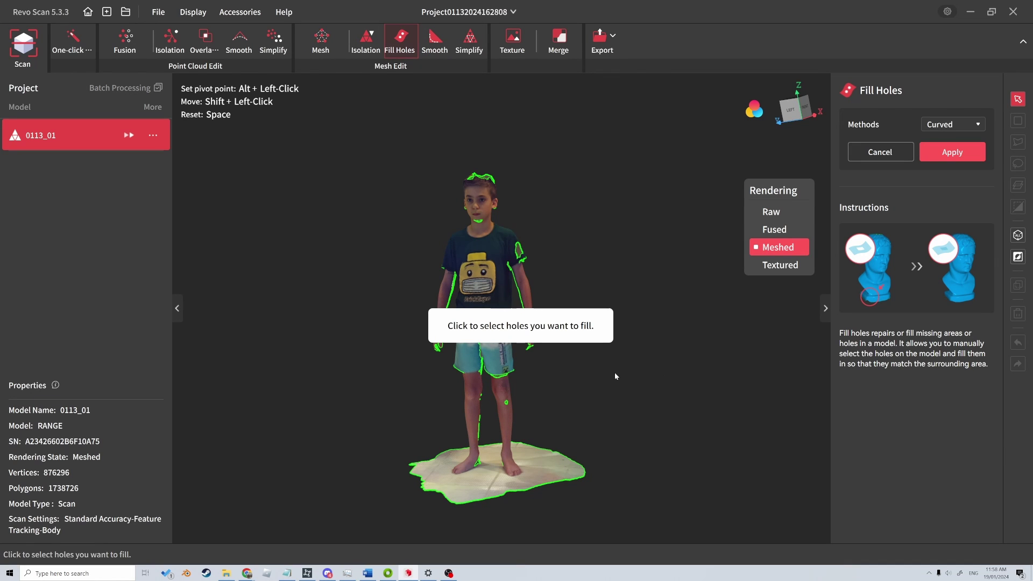
{"action": "left_click_drag", "start_coordinate": [614, 376], "coordinate": [620, 397]}
{"action": "key", "text": "ctrl+a"}
{"action": "left_click", "coordinate": [534, 487]}
{"action": "left_click_drag", "start_coordinate": [768, 326], "coordinate": [762, 323]}
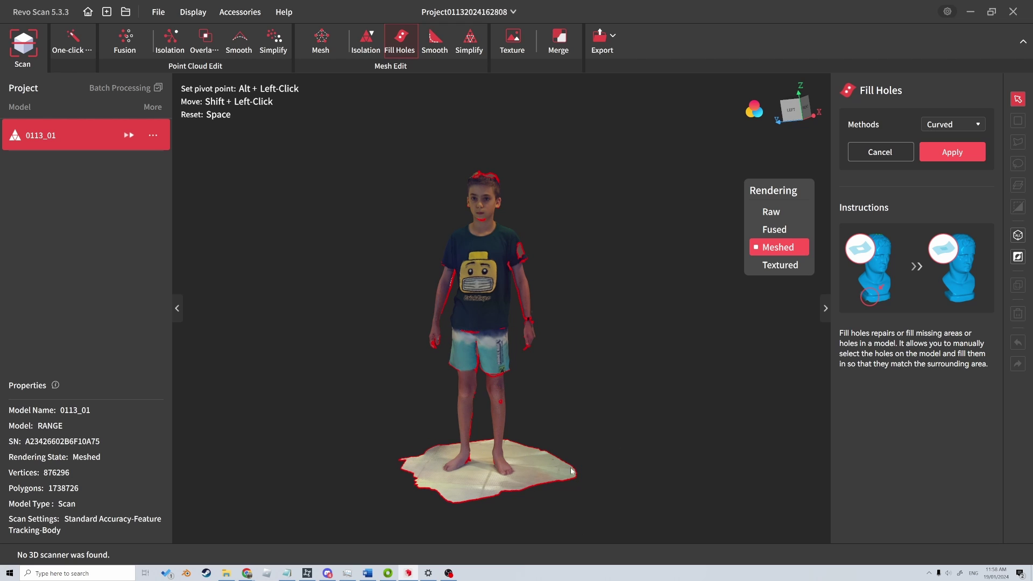
{"action": "left_click", "coordinate": [880, 152]}
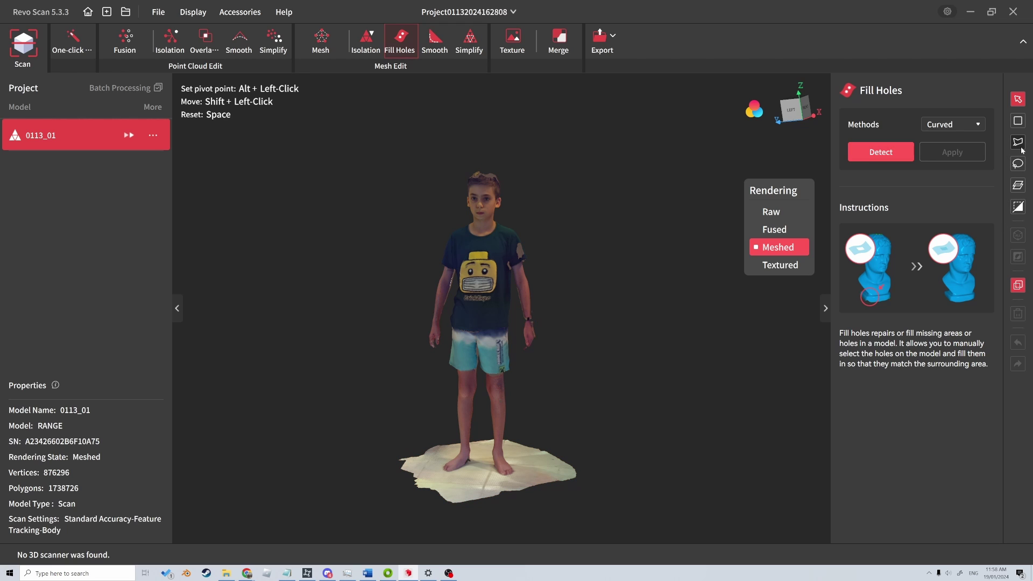
- Lasso-select the floor area in front of the boy's feet and delete it from the mesh
{"action": "left_click", "coordinate": [1017, 166]}
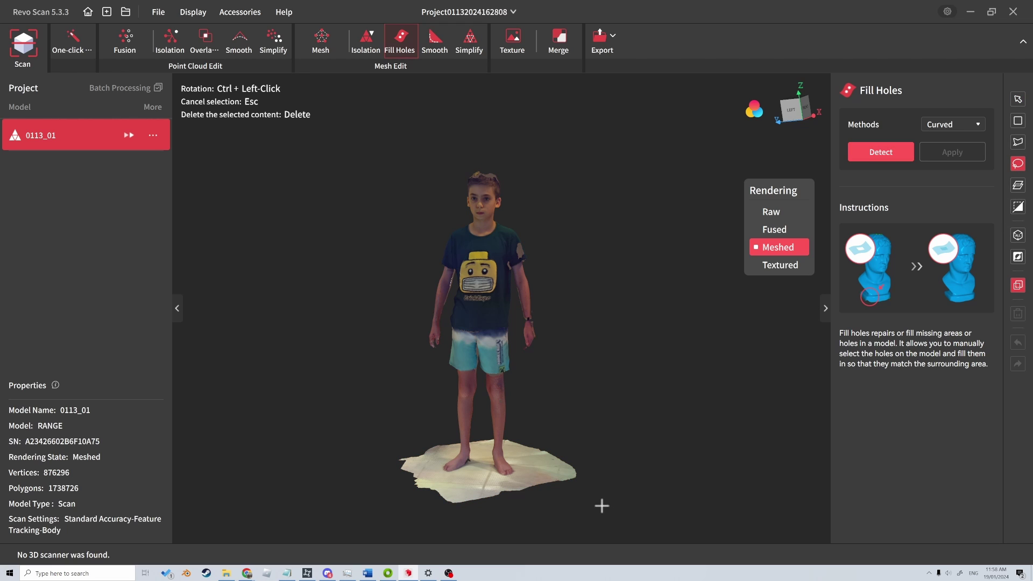
{"action": "middle_click_drag", "start_coordinate": [600, 476], "coordinate": [588, 487]}
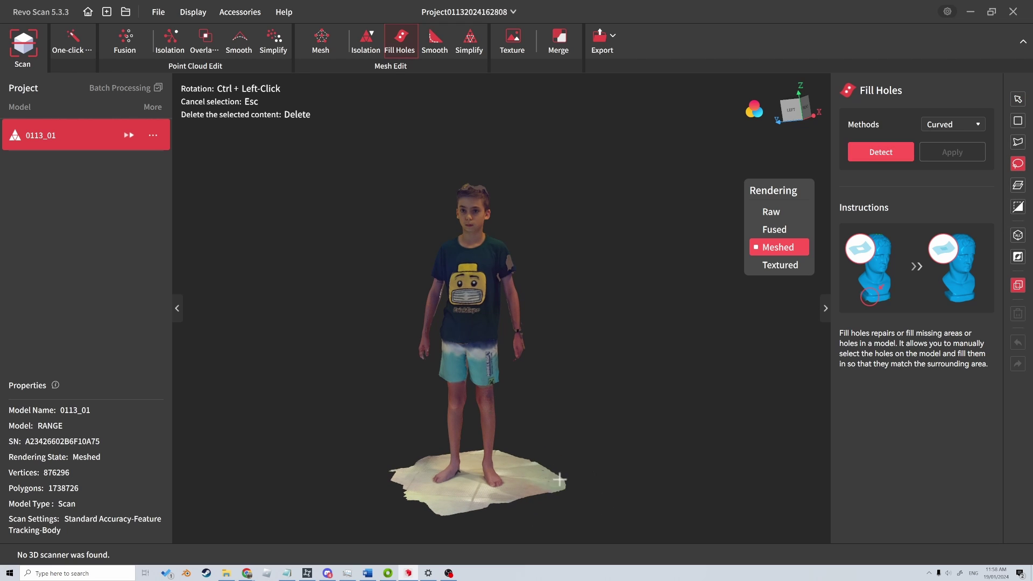
{"action": "mouse_move", "coordinate": [583, 463]}
{"action": "left_mouse_down", "text": "ctrl"}
{"action": "mouse_move", "coordinate": [569, 438]}
{"action": "mouse_move", "coordinate": [493, 493]}
{"action": "mouse_move", "coordinate": [553, 506]}
{"action": "mouse_move", "coordinate": [556, 487]}
{"action": "left_mouse_up", "text": "ctrl"}
{"action": "left_click", "coordinate": [1018, 313]}
{"action": "left_click_drag", "start_coordinate": [536, 431], "coordinate": [323, 396], "text": "ctrl"}
{"action": "scroll", "coordinate": [482, 425], "scroll_direction": "down", "scroll_amount": 4}
{"action": "scroll", "coordinate": [537, 437], "scroll_direction": "up", "scroll_amount": 9}
{"action": "left_click_drag", "start_coordinate": [537, 436], "coordinate": [416, 363], "text": "ctrl"}
{"action": "mouse_move", "coordinate": [654, 418]}
{"action": "left_mouse_down"}
{"action": "mouse_move", "coordinate": [512, 469]}
{"action": "mouse_move", "coordinate": [401, 482]}
{"action": "mouse_move", "coordinate": [586, 549]}
{"action": "mouse_move", "coordinate": [748, 436]}
{"action": "mouse_move", "coordinate": [600, 499]}
{"action": "mouse_move", "coordinate": [599, 522]}
{"action": "mouse_move", "coordinate": [474, 489]}
{"action": "mouse_move", "coordinate": [430, 538]}
{"action": "mouse_move", "coordinate": [513, 496]}
{"action": "left_mouse_up"}
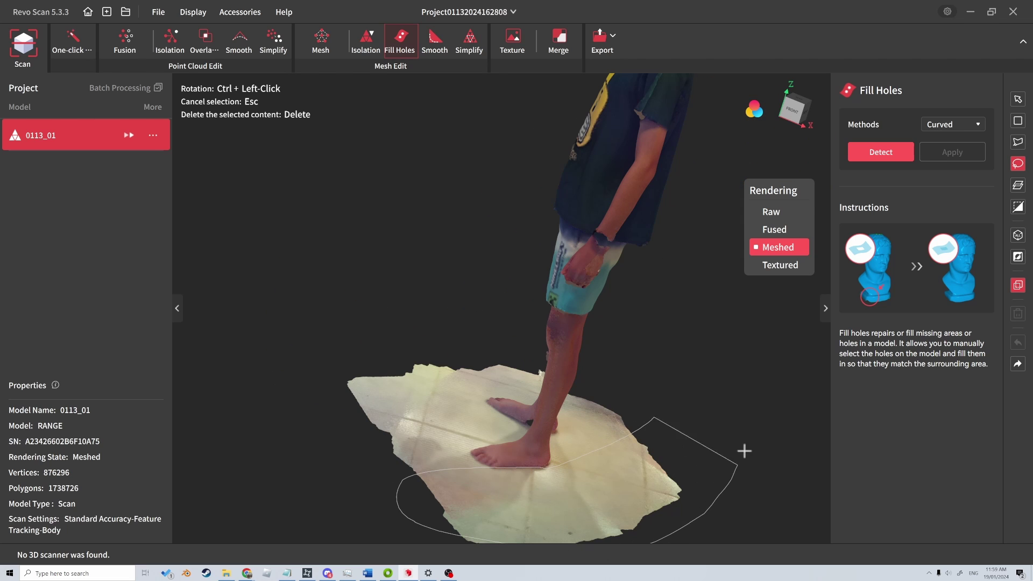
{"action": "key", "text": "Delete"}
{"action": "key", "text": "Delete"}
- Remove the remaining scanned floor around the feet with further lasso selections
{"action": "scroll", "coordinate": [411, 442], "scroll_direction": "down", "scroll_amount": 3}
{"action": "left_click_drag", "start_coordinate": [372, 434], "coordinate": [428, 463]}
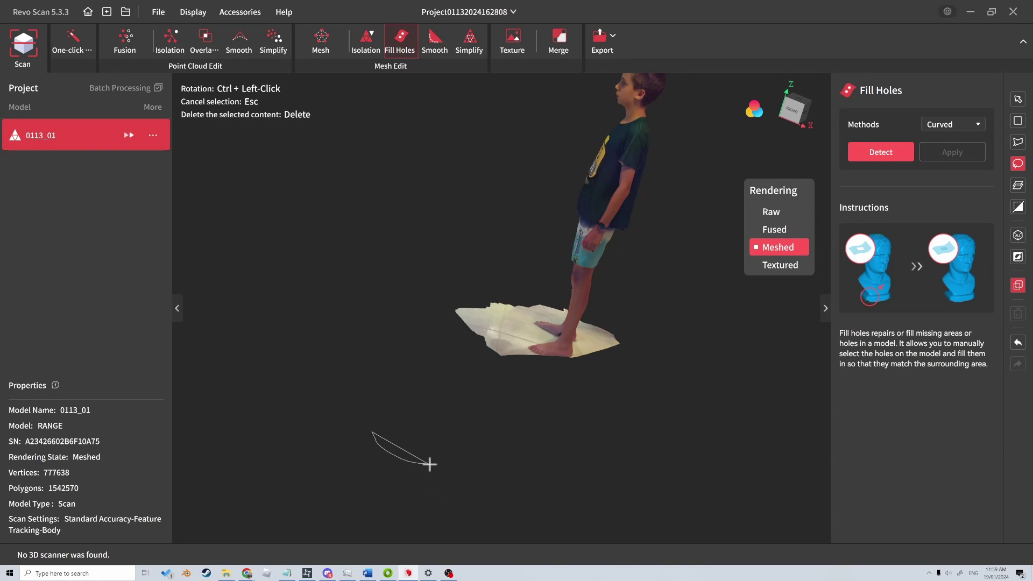
{"action": "scroll", "coordinate": [466, 369], "scroll_direction": "up", "scroll_amount": 3}
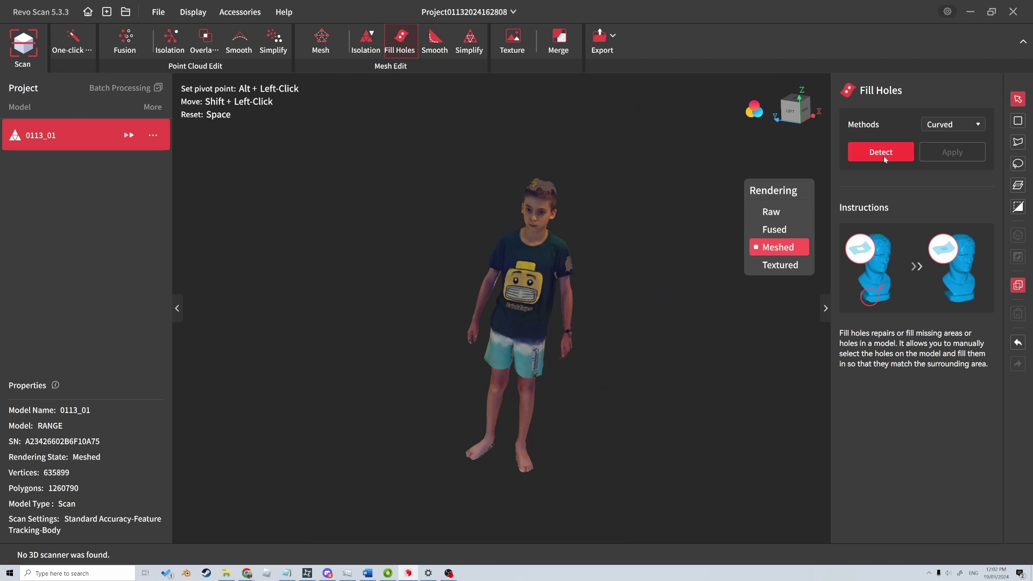
- Try filling the detected mesh holes with the Curved method, inspect the wrist area, and undo the fill
{"action": "left_click", "coordinate": [884, 156]}
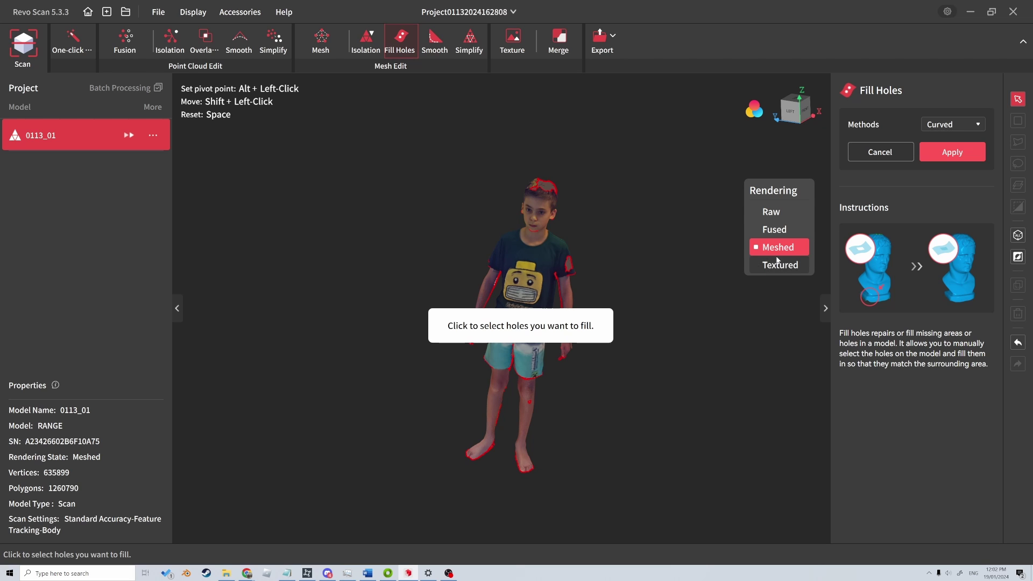
{"action": "left_click", "coordinate": [944, 155]}
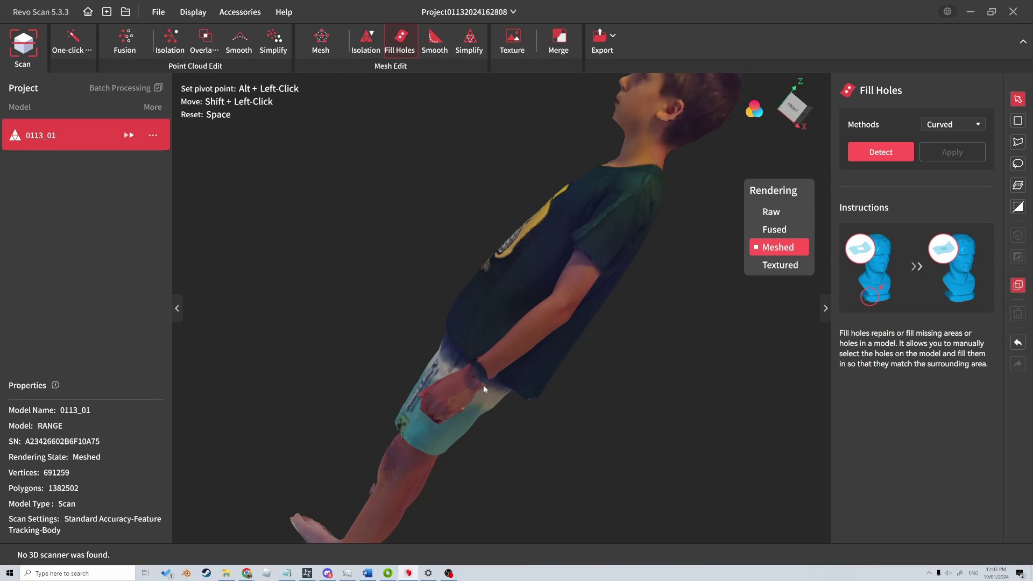
{"action": "left_click_drag", "start_coordinate": [474, 384], "coordinate": [500, 409]}
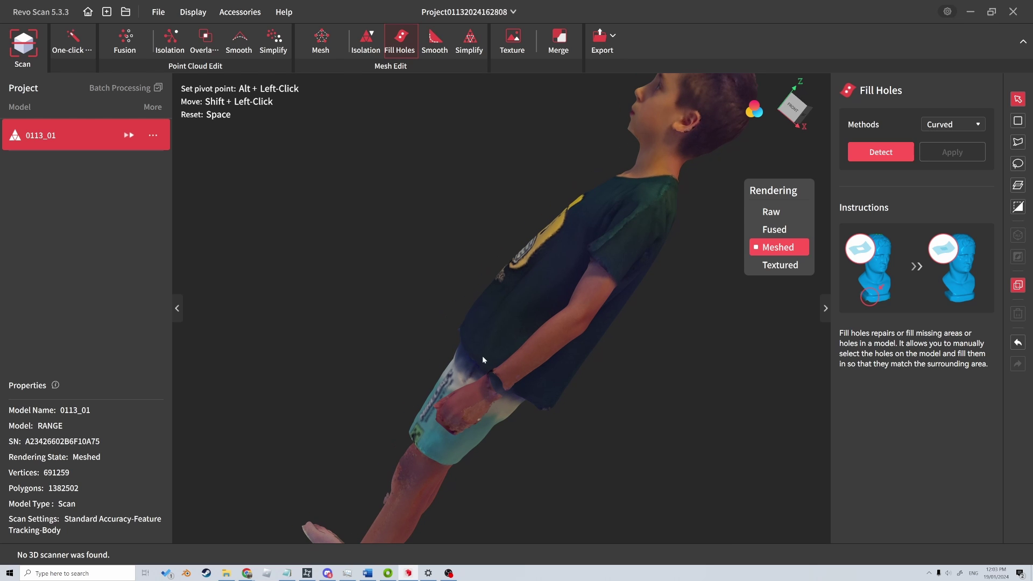
{"action": "key", "text": "ctrl+z"}
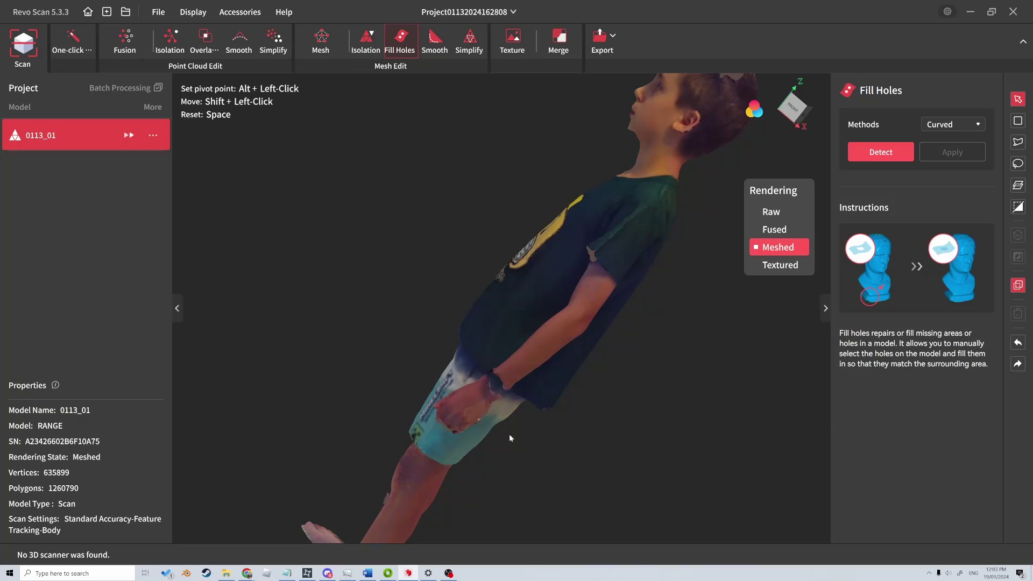
- Detect the holes in the body mesh and fill all of them with the Curved method
{"action": "left_click_drag", "start_coordinate": [386, 430], "coordinate": [497, 380]}
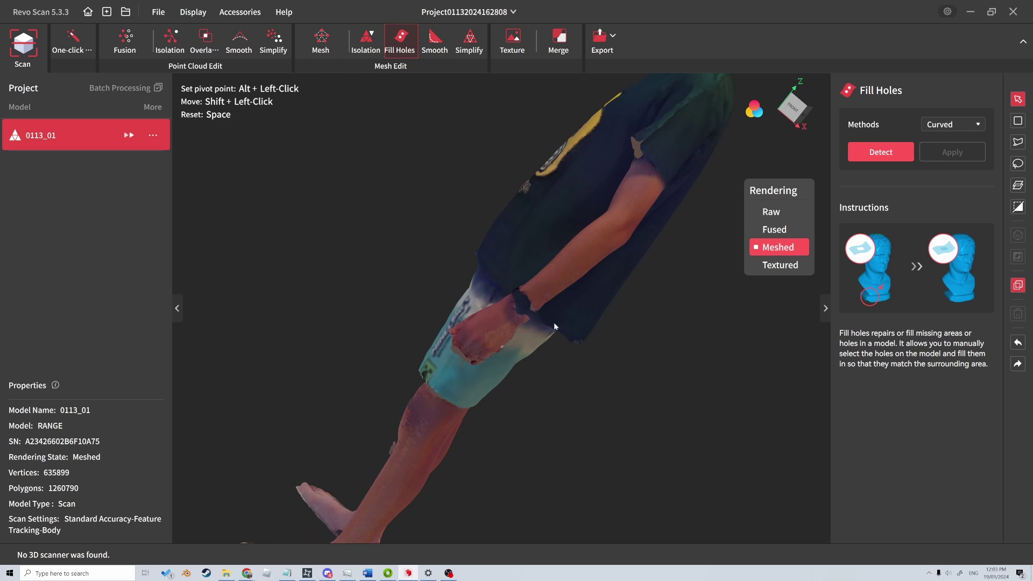
{"action": "left_click", "coordinate": [341, 53]}
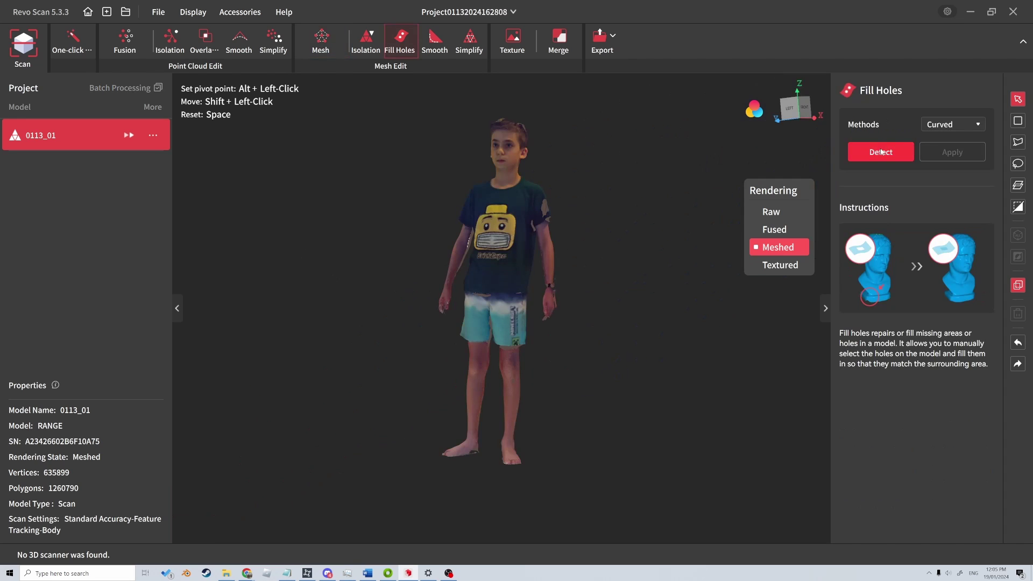
{"action": "left_click", "coordinate": [881, 152]}
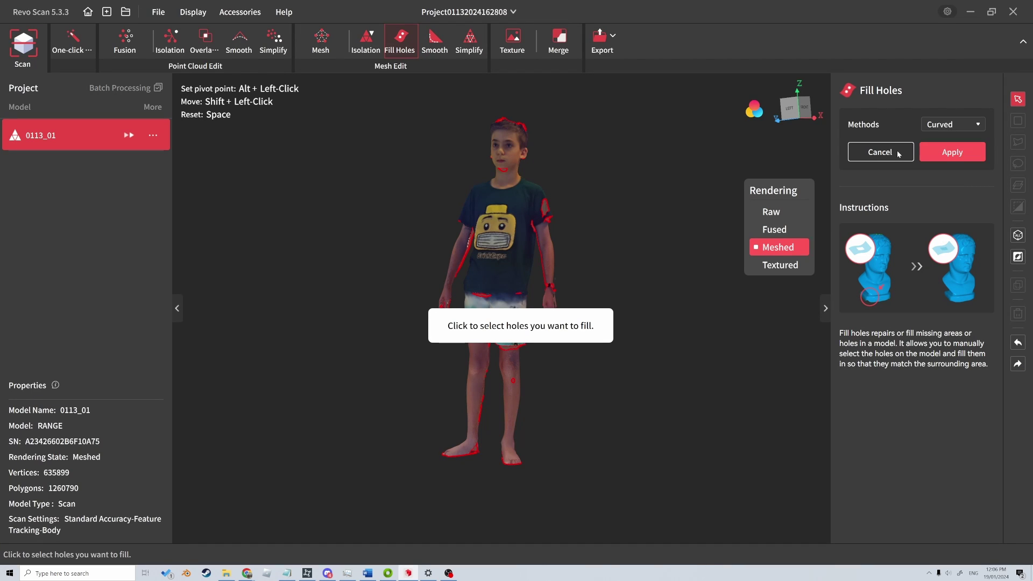
{"action": "left_click", "coordinate": [943, 160]}
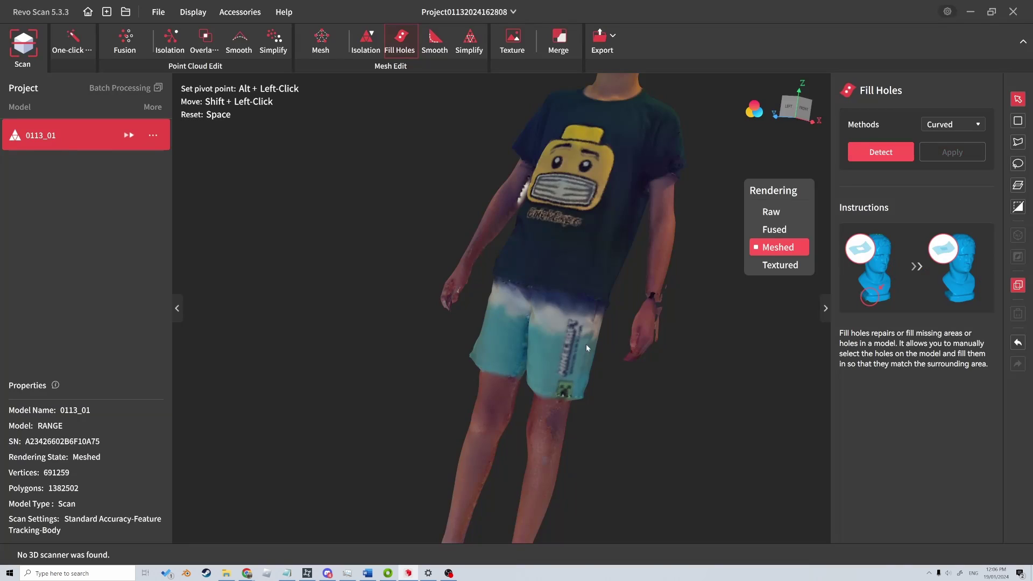
- Examine the filled mesh from several angles and distances, checking the shirt, arms, shorts and legs
{"action": "left_click_drag", "start_coordinate": [616, 433], "coordinate": [595, 239], "text": "shift"}
{"action": "left_click_drag", "start_coordinate": [556, 413], "coordinate": [471, 218]}
{"action": "left_click_drag", "start_coordinate": [431, 277], "coordinate": [487, 325]}
{"action": "left_click_drag", "start_coordinate": [621, 386], "coordinate": [539, 398]}
{"action": "scroll", "coordinate": [474, 393], "scroll_direction": "down", "scroll_amount": 2}
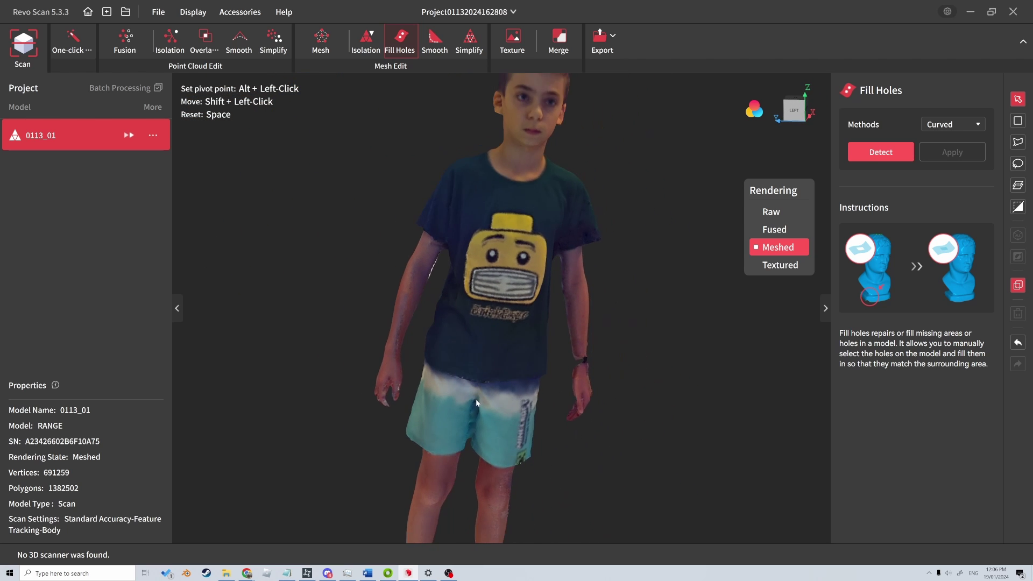
{"action": "scroll", "coordinate": [498, 433], "scroll_direction": "up", "scroll_amount": 3}
{"action": "scroll", "coordinate": [513, 444], "scroll_direction": "down", "scroll_amount": 5}
{"action": "left_click_drag", "start_coordinate": [613, 371], "coordinate": [594, 355]}
{"action": "scroll", "coordinate": [577, 379], "scroll_direction": "up", "scroll_amount": 4}
{"action": "scroll", "coordinate": [577, 406], "scroll_direction": "down", "scroll_amount": 3}
{"action": "scroll", "coordinate": [577, 407], "scroll_direction": "down", "scroll_amount": 4}
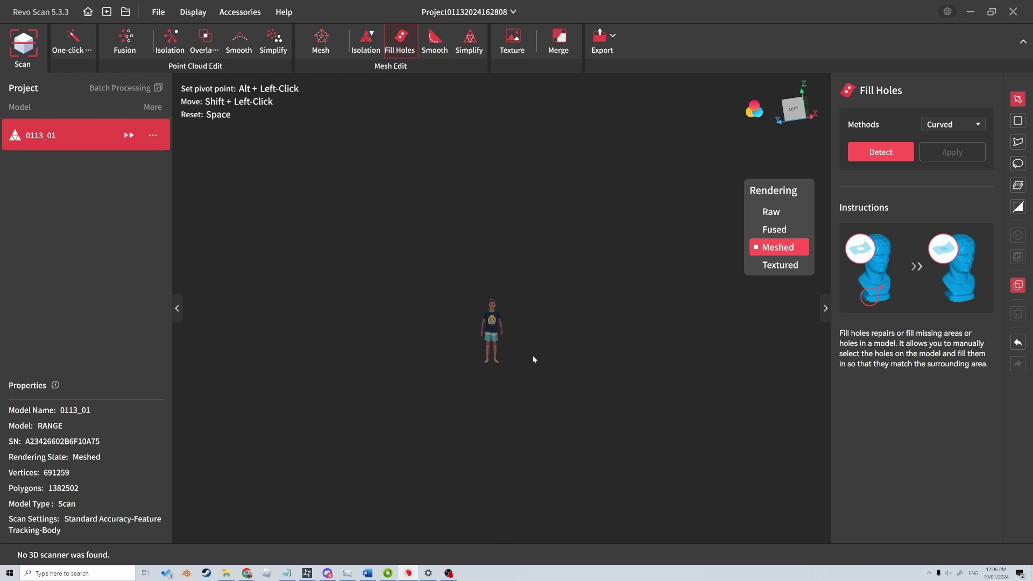
{"action": "scroll", "coordinate": [521, 378], "scroll_direction": "up", "scroll_amount": 5}
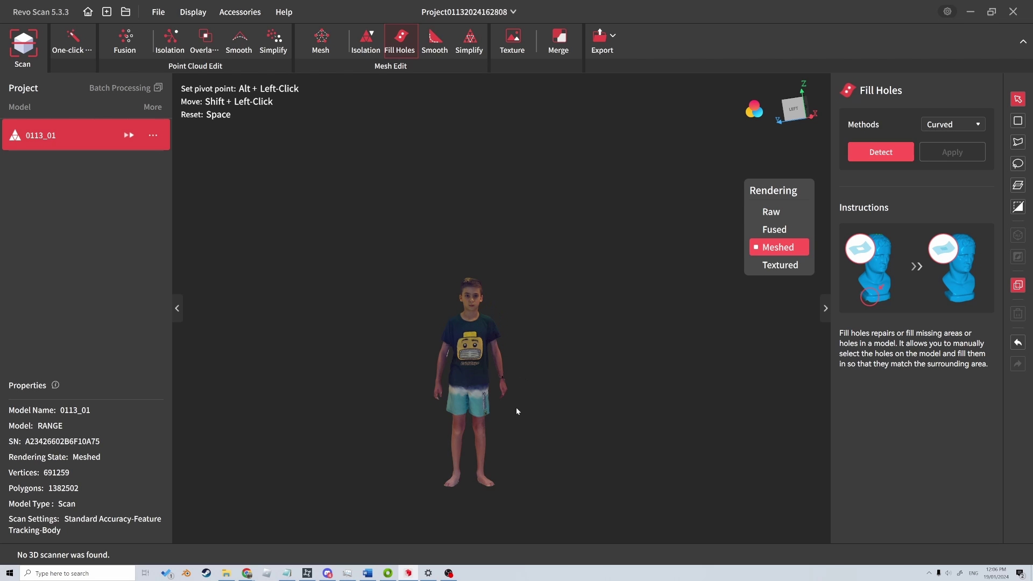
- Simplify the filled body mesh to reduce its polygon count
{"action": "left_click", "coordinate": [469, 44]}
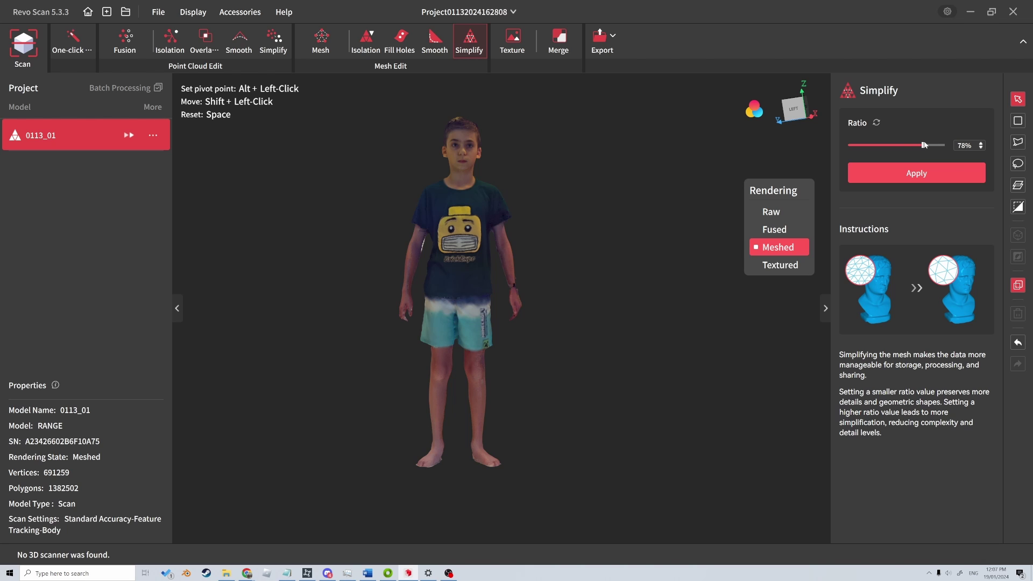
{"action": "left_click", "coordinate": [925, 174]}
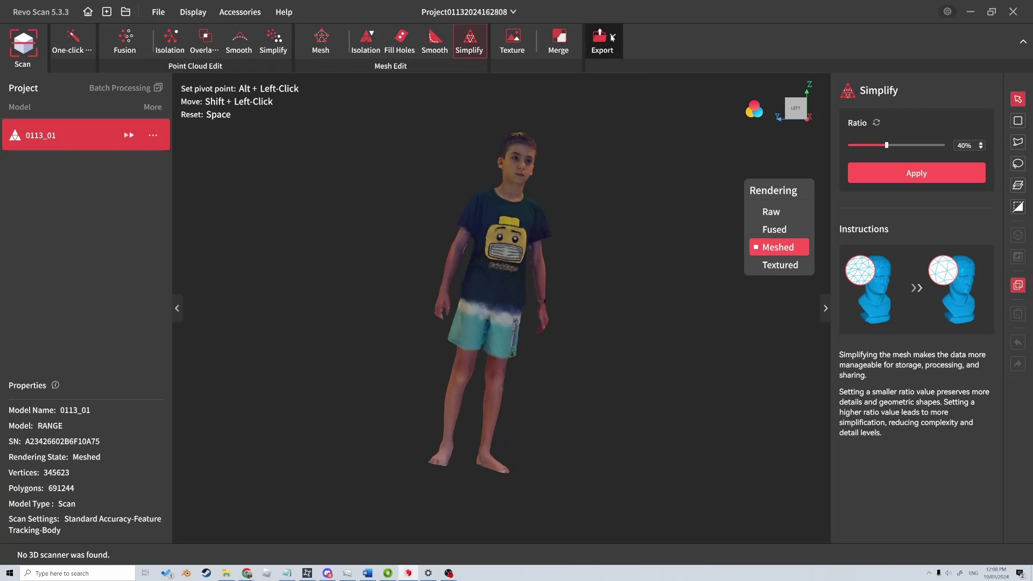
- Export the texture model as an OBJ to the revo folder, reusing the existing file name 0113_01_tex.obj
{"action": "left_click", "coordinate": [612, 38]}
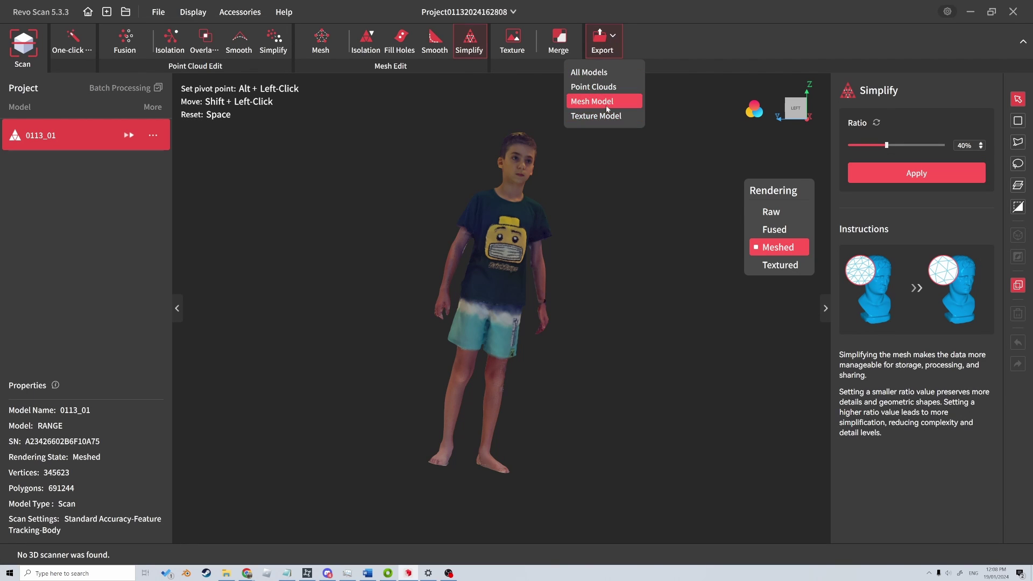
{"action": "left_click", "coordinate": [596, 116]}
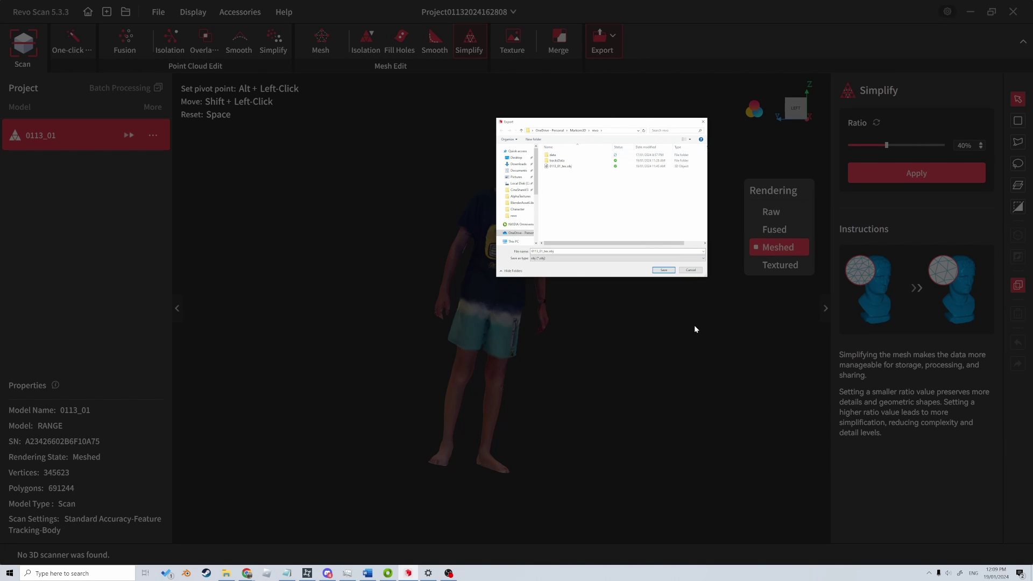
{"action": "left_click", "coordinate": [560, 165]}
{"action": "left_click", "coordinate": [663, 270]}
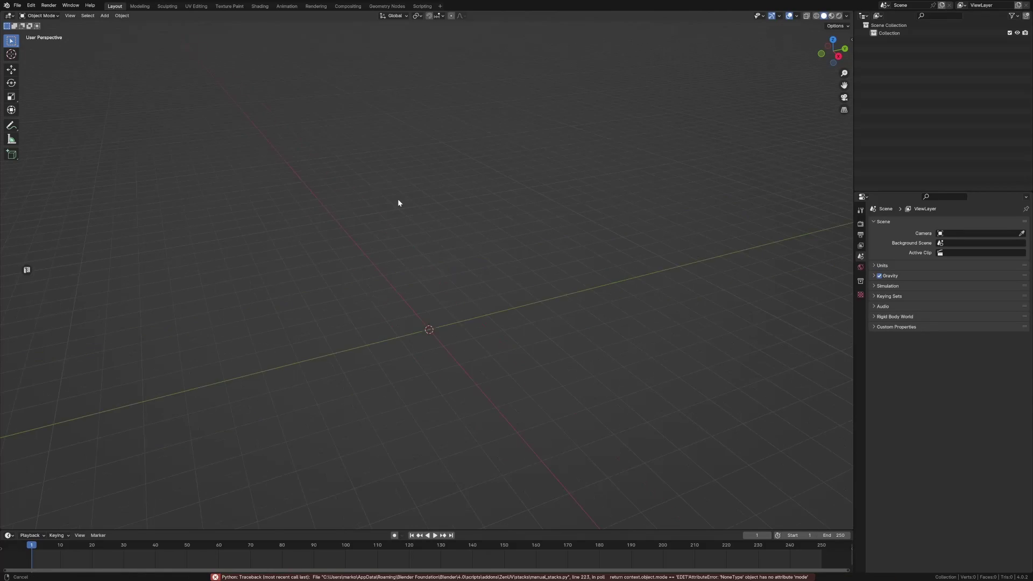
- Switch to Blender and import 0113_01_tex.obj from the revo folder as a Wavefront OBJ with the default import settings
{"action": "middle_click_drag", "start_coordinate": [399, 198], "coordinate": [386, 222]}
{"action": "left_click", "coordinate": [17, 5]}
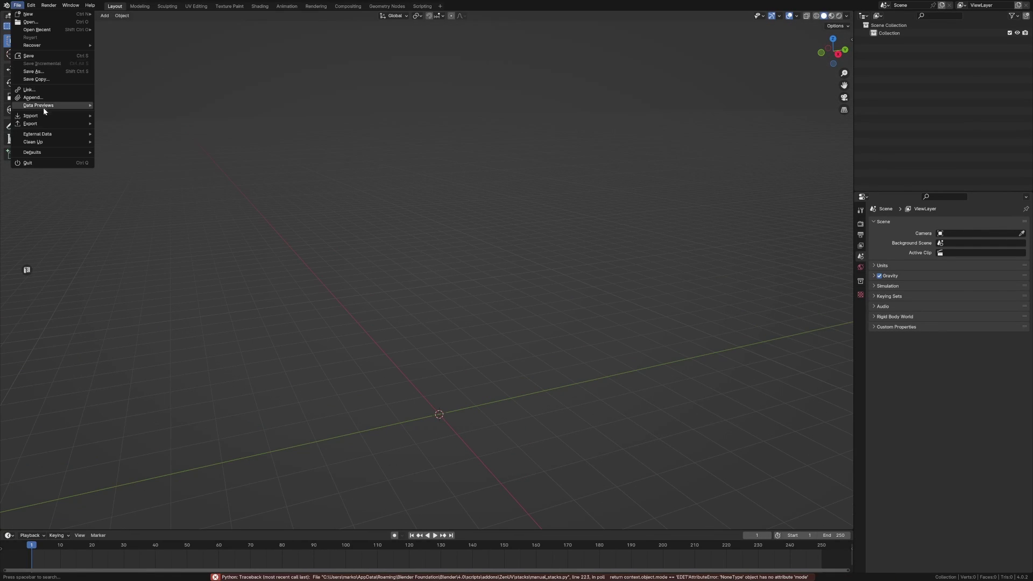
{"action": "mouse_move", "coordinate": [49, 116]}
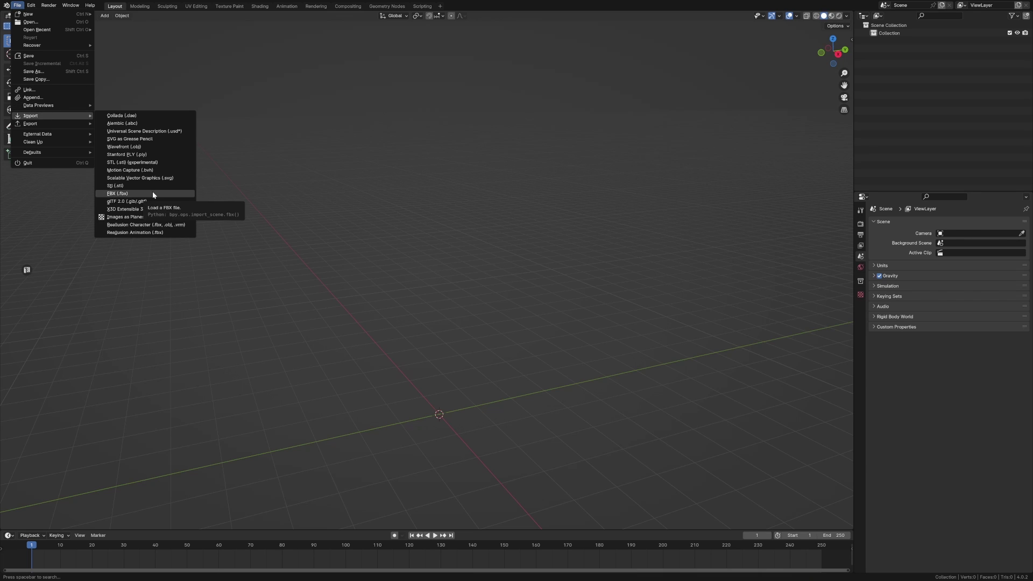
{"action": "left_click", "coordinate": [124, 146]}
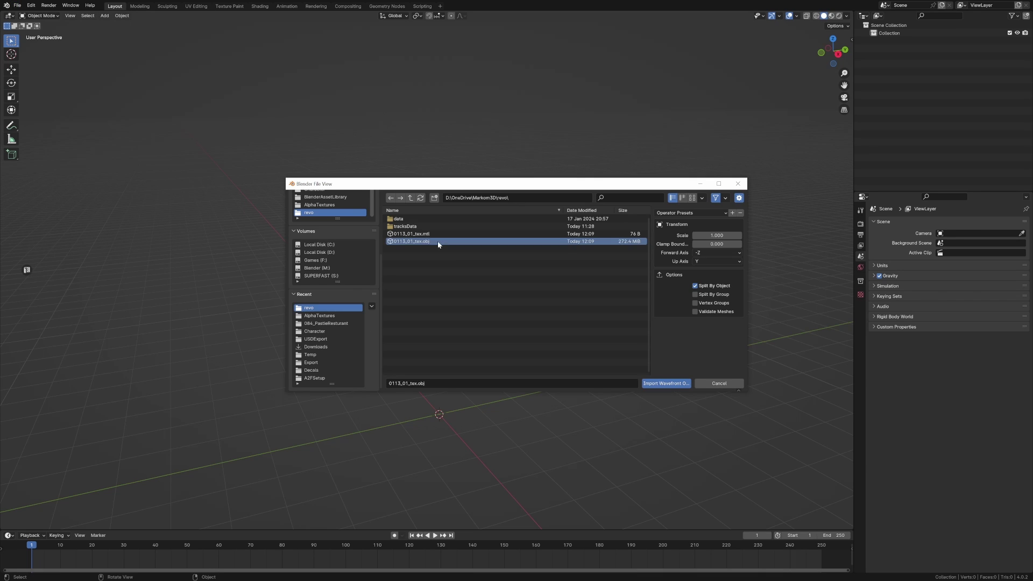
{"action": "left_click", "coordinate": [668, 384]}
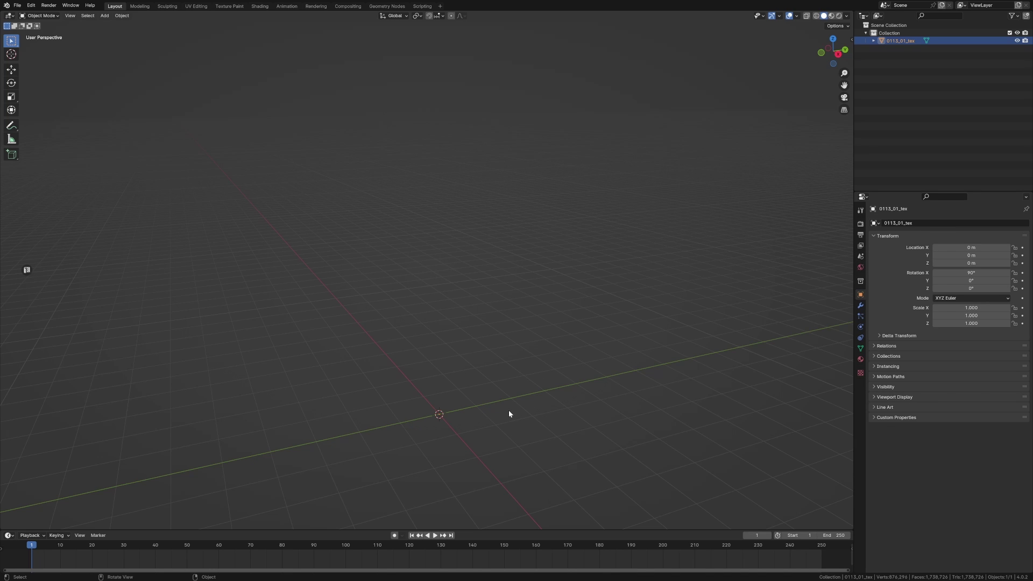
- Scale the imported scan uniformly by 0.01 and display its texture in Material Preview shading
{"action": "type", "text": "s"}
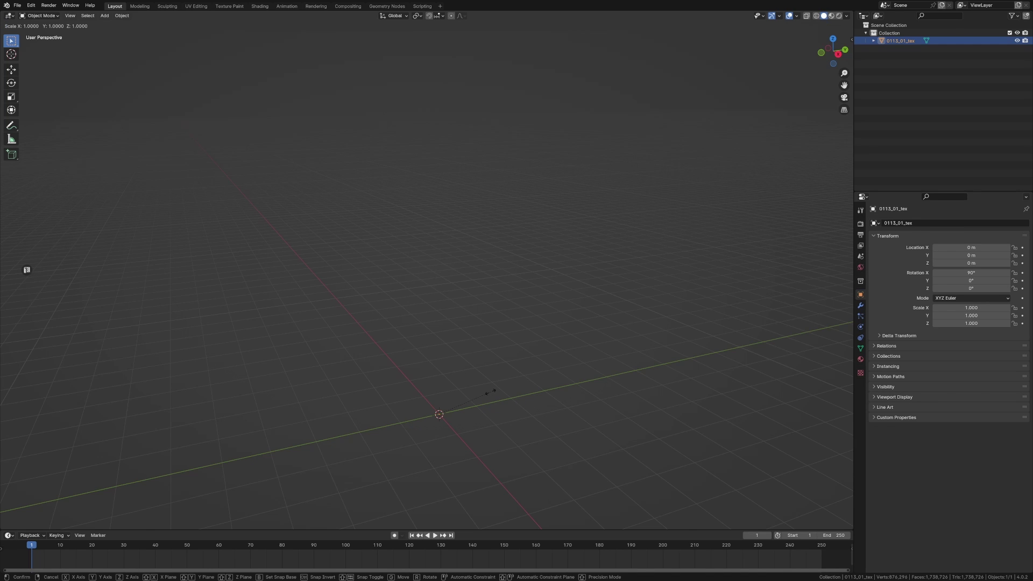
{"action": "type", "text": "0.01"}
{"action": "key", "text": "Return"}
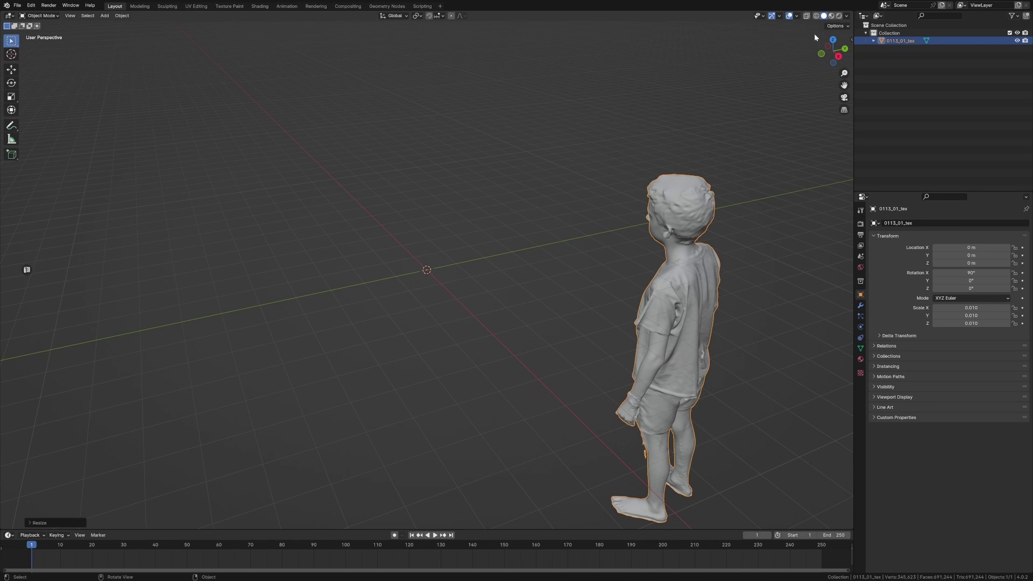
{"action": "left_click", "coordinate": [831, 16]}
{"action": "middle_click_drag", "start_coordinate": [595, 285], "coordinate": [393, 262]}
- Set the transform pivot point to the 3D Cursor and view the scan in right orthographic projection
{"action": "key", "text": "KP_3"}
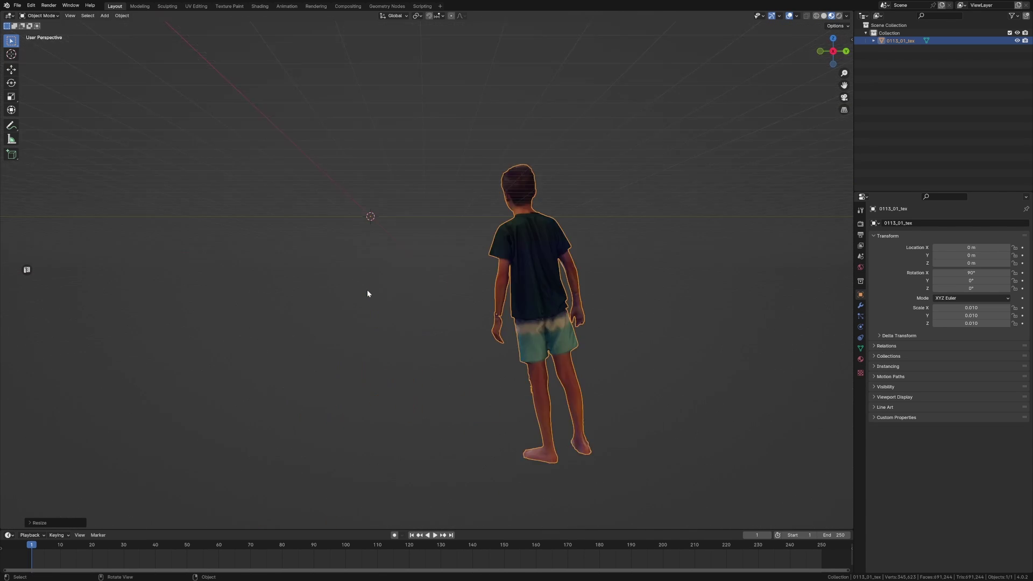
{"action": "middle_click_drag", "start_coordinate": [346, 184], "coordinate": [354, 244], "text": "shift"}
{"action": "left_click", "coordinate": [418, 16]}
{"action": "left_click", "coordinate": [432, 44]}
{"action": "key", "text": "KP_5"}
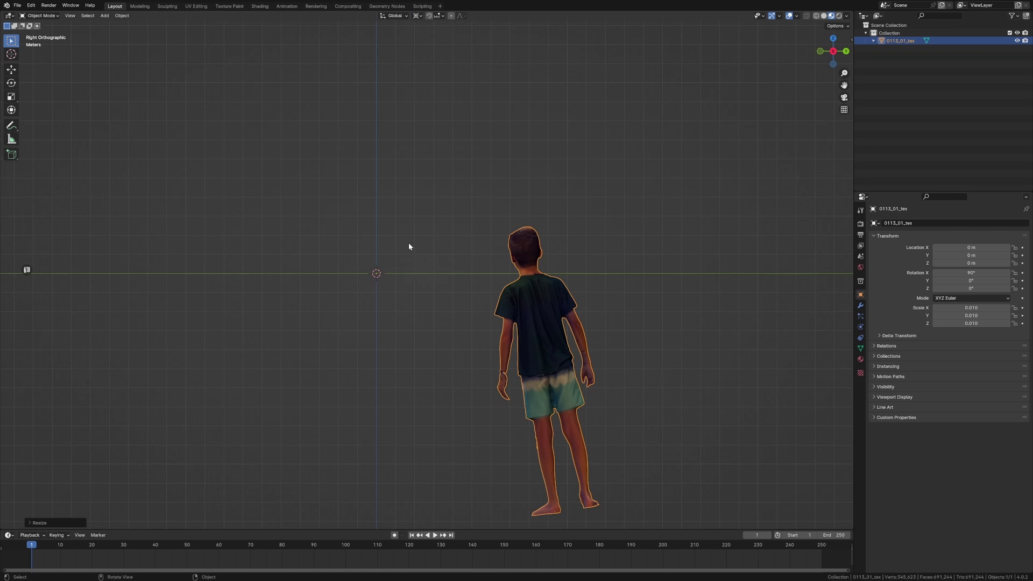
{"action": "scroll", "coordinate": [557, 435], "scroll_direction": "up", "scroll_amount": 2}
{"action": "scroll", "coordinate": [571, 444], "scroll_direction": "down", "scroll_amount": 2}
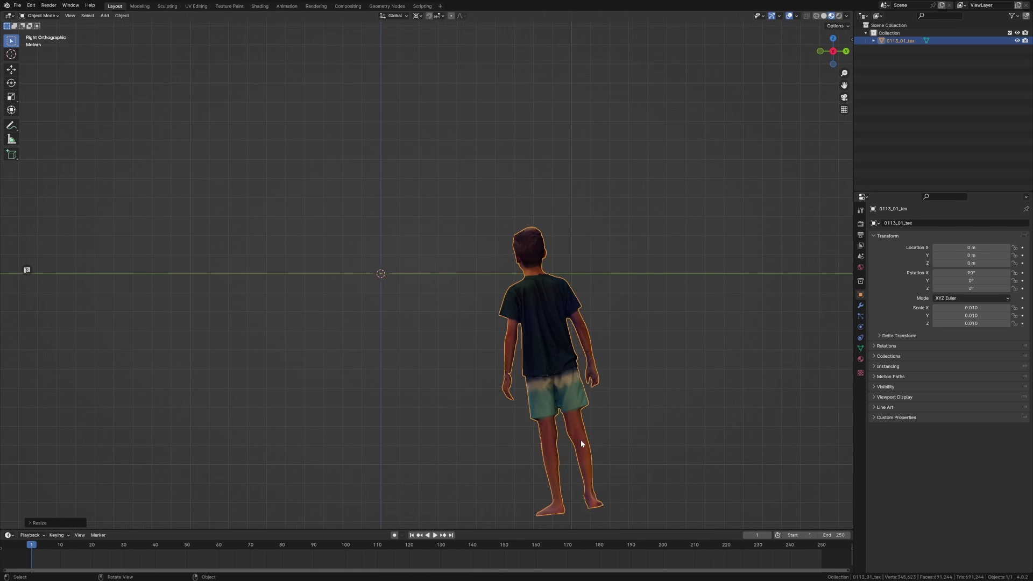
- Move the scan over the world origin and rotate it upright, to an X rotation of about 78.3°
{"action": "key", "text": "g"}
{"action": "left_click", "coordinate": [373, 211]}
{"action": "key", "text": "r"}
{"action": "left_click", "coordinate": [432, 272]}
- Move the feet onto the ground line around the origin and adjust the X rotation to about 80°
{"action": "middle_click_drag", "start_coordinate": [442, 287], "coordinate": [497, 322], "text": "shift"}
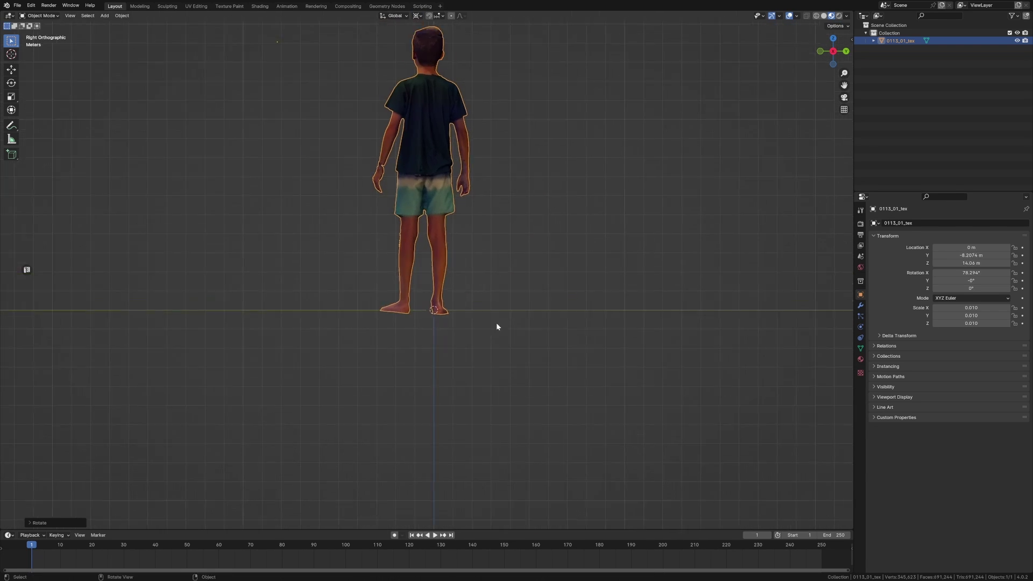
{"action": "scroll", "coordinate": [497, 323], "scroll_direction": "up", "scroll_amount": 5}
{"action": "key", "text": "g"}
{"action": "left_click", "coordinate": [476, 307]}
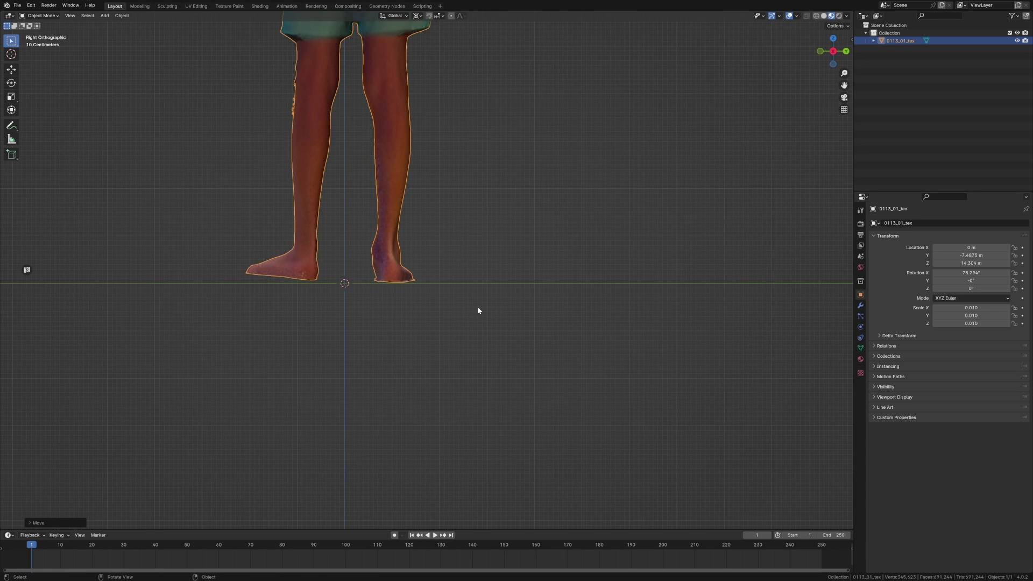
{"action": "left_click", "coordinate": [505, 288]}
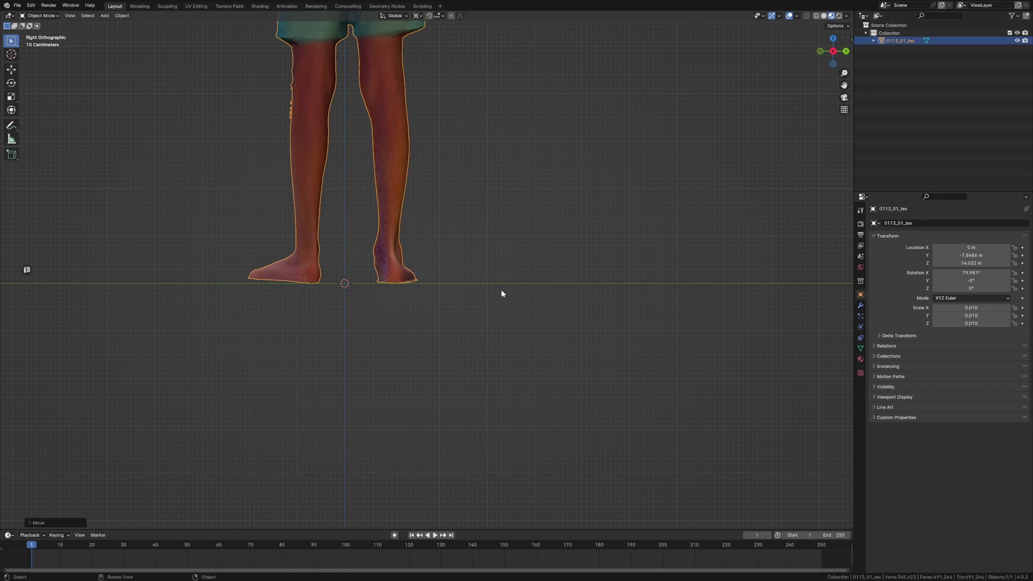
- Level the feet in the front and right views by rotating the scan to about 81.2° in X and -2.7° in Y
{"action": "key", "text": "KP_1"}
{"action": "key", "text": "r"}
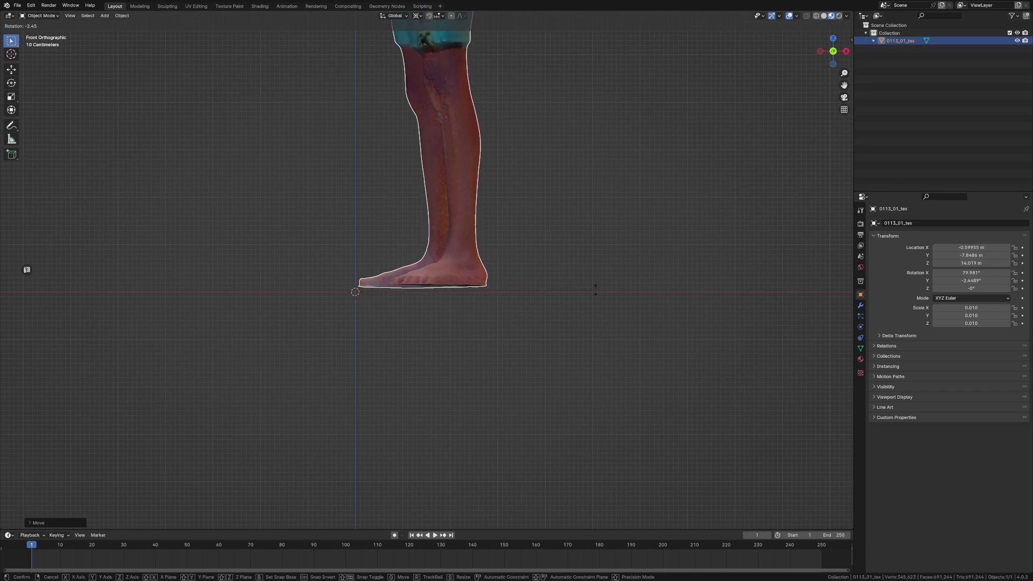
{"action": "left_click", "coordinate": [487, 321]}
{"action": "key", "text": "KP_3"}
{"action": "key", "text": "r"}
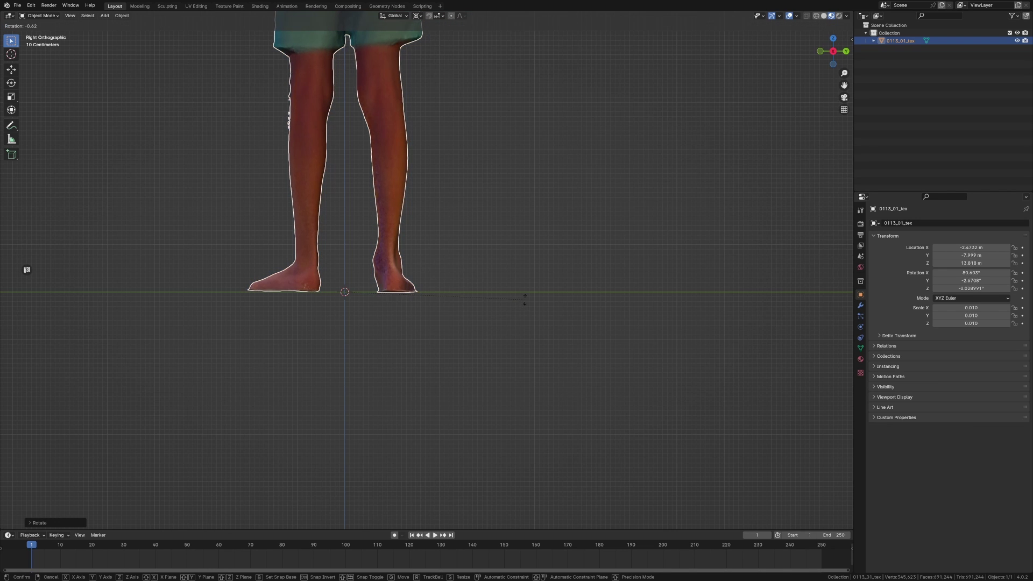
{"action": "left_click", "coordinate": [526, 297]}
- Examine the textured scan from the front, including the wrist and hand up close
{"action": "scroll", "coordinate": [371, 232], "scroll_direction": "down", "scroll_amount": 5}
{"action": "middle_click_drag", "start_coordinate": [369, 225], "coordinate": [346, 298], "text": "shift"}
{"action": "middle_click_drag", "start_coordinate": [346, 298], "coordinate": [483, 255]}
{"action": "scroll", "coordinate": [484, 254], "scroll_direction": "up", "scroll_amount": 6}
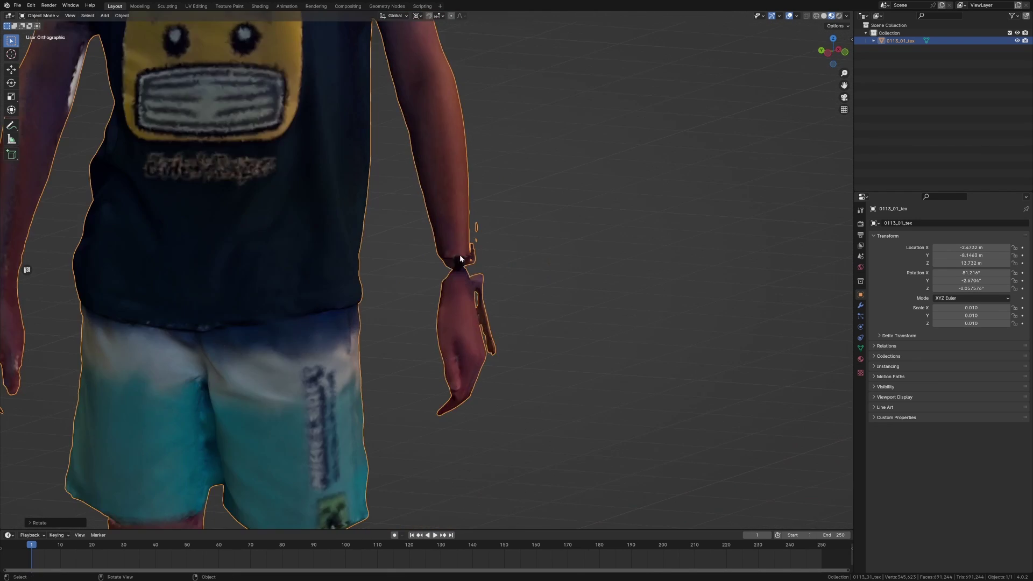
{"action": "mouse_move", "coordinate": [496, 297]}
{"action": "middle_mouse_down"}
{"action": "mouse_move", "coordinate": [465, 302]}
{"action": "mouse_move", "coordinate": [485, 292]}
{"action": "middle_mouse_up"}
{"action": "scroll", "coordinate": [369, 275], "scroll_direction": "up", "scroll_amount": 3}
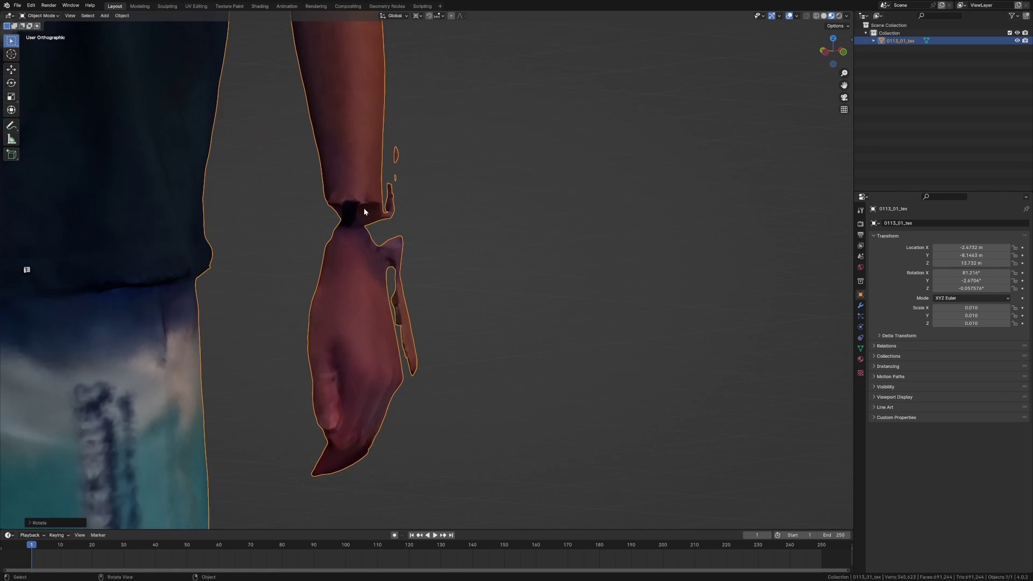
{"action": "scroll", "coordinate": [371, 295], "scroll_direction": "down", "scroll_amount": 10}
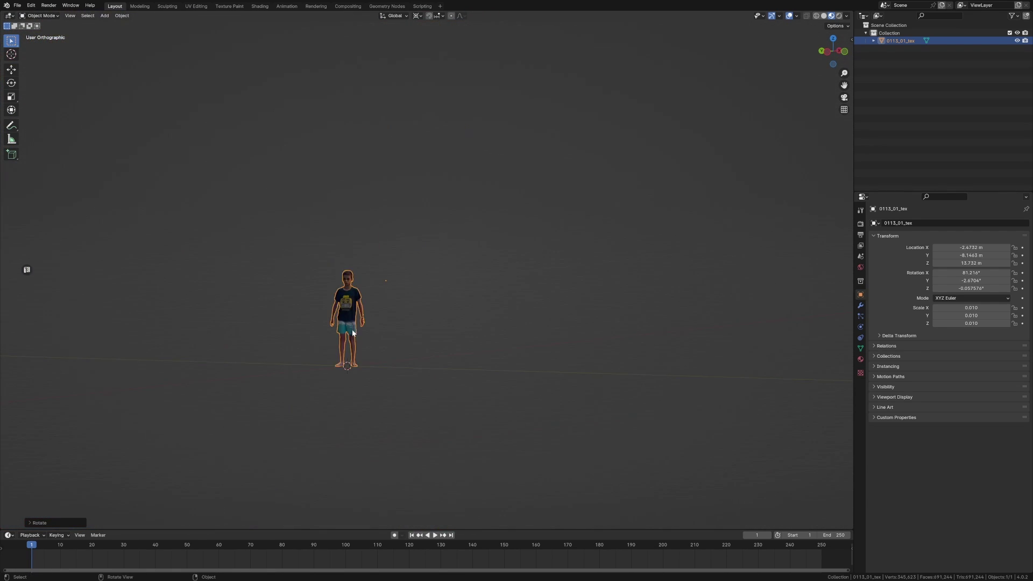
{"action": "middle_click_drag", "start_coordinate": [352, 335], "coordinate": [450, 295], "text": "shift"}
- Inspect the scan's mesh density around the shirt, arms and shorts in Edit Mode, and return to Object Mode
{"action": "left_click", "coordinate": [471, 313]}
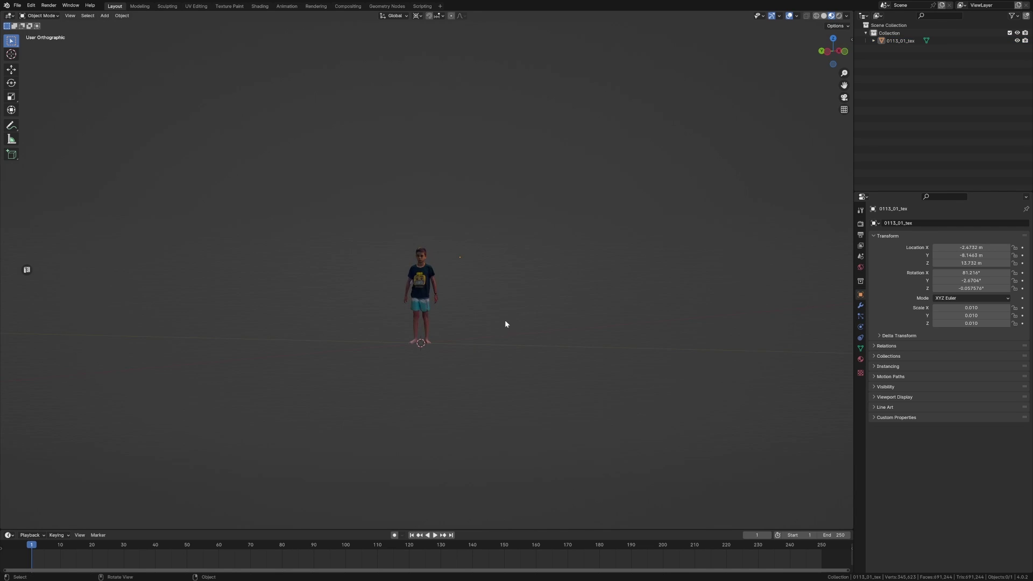
{"action": "middle_click_drag", "start_coordinate": [497, 305], "coordinate": [585, 305], "text": "shift"}
{"action": "left_click", "coordinate": [506, 280]}
{"action": "scroll", "coordinate": [544, 315], "scroll_direction": "up", "scroll_amount": 6}
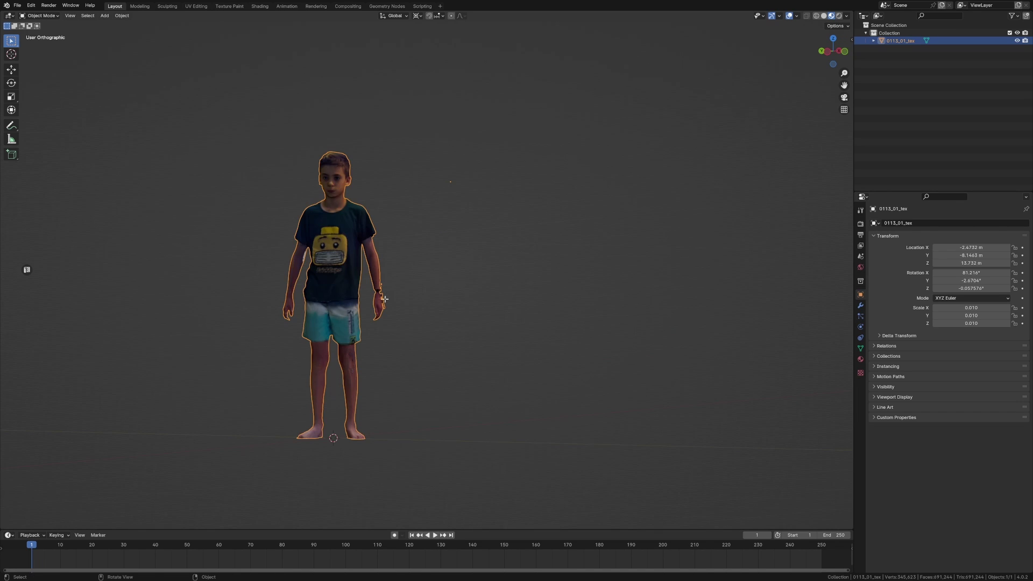
{"action": "key", "text": "Tab"}
{"action": "scroll", "coordinate": [549, 300], "scroll_direction": "up", "scroll_amount": 8}
{"action": "scroll", "coordinate": [568, 323], "scroll_direction": "up", "scroll_amount": 3}
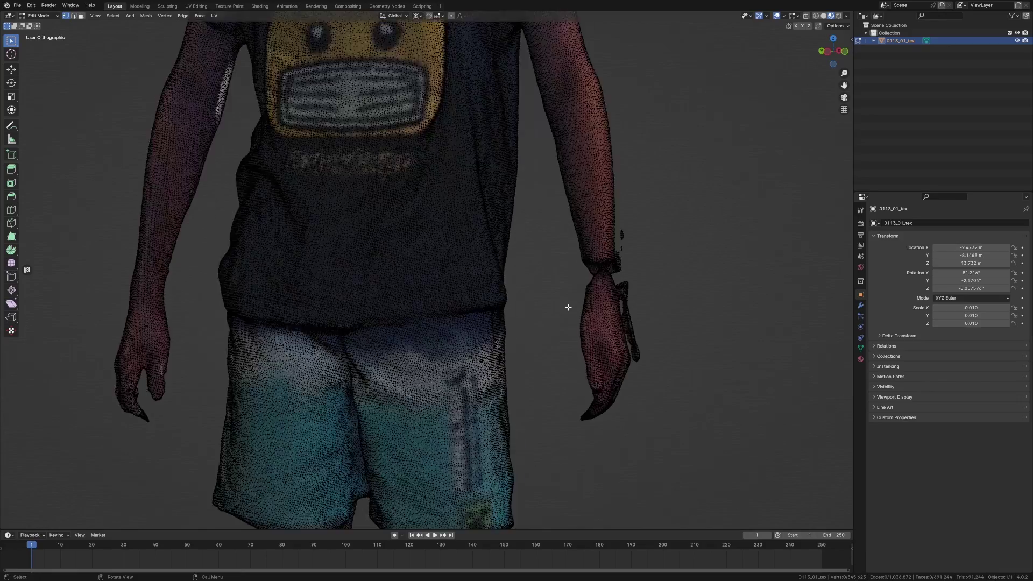
{"action": "scroll", "coordinate": [568, 306], "scroll_direction": "down", "scroll_amount": 15}
{"action": "key", "text": "Tab"}
{"action": "middle_click_drag", "start_coordinate": [629, 321], "coordinate": [591, 307], "text": "shift"}
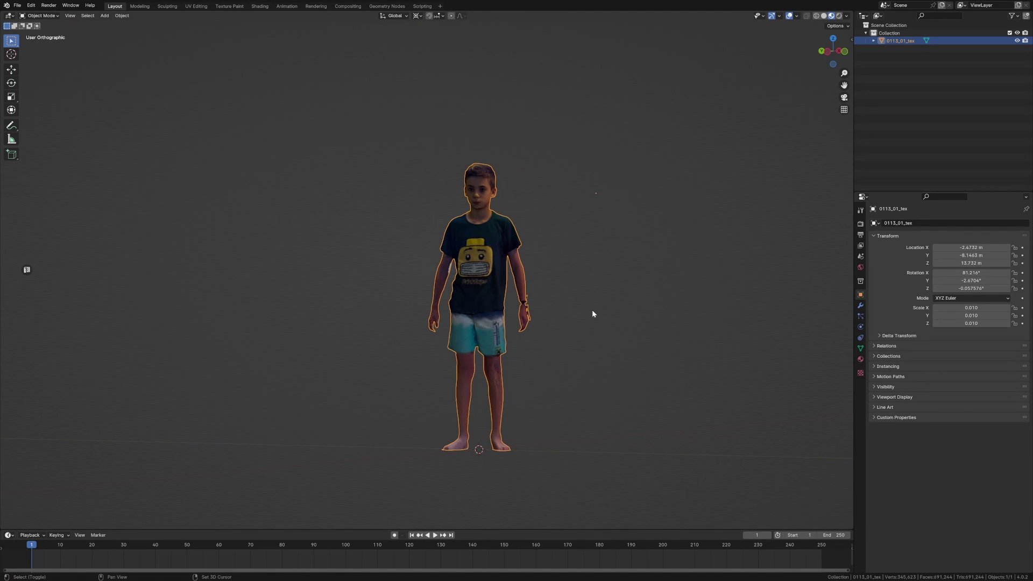
- Add a Decimate modifier to the scan and set its collapse ratio to 0.07
{"action": "left_click", "coordinate": [861, 305]}
{"action": "left_click", "coordinate": [953, 222]}
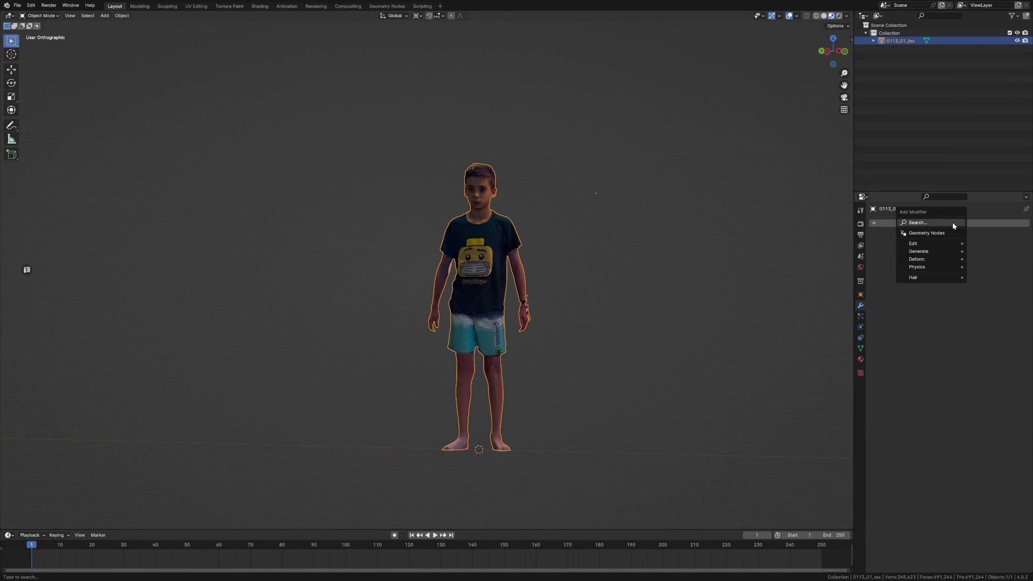
{"action": "mouse_move", "coordinate": [938, 253]}
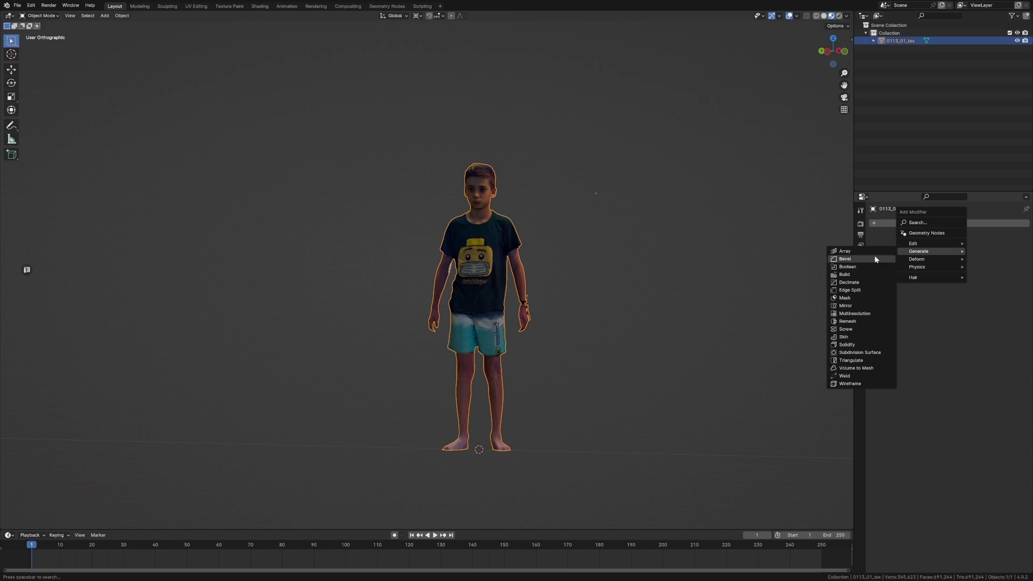
{"action": "left_click", "coordinate": [873, 280]}
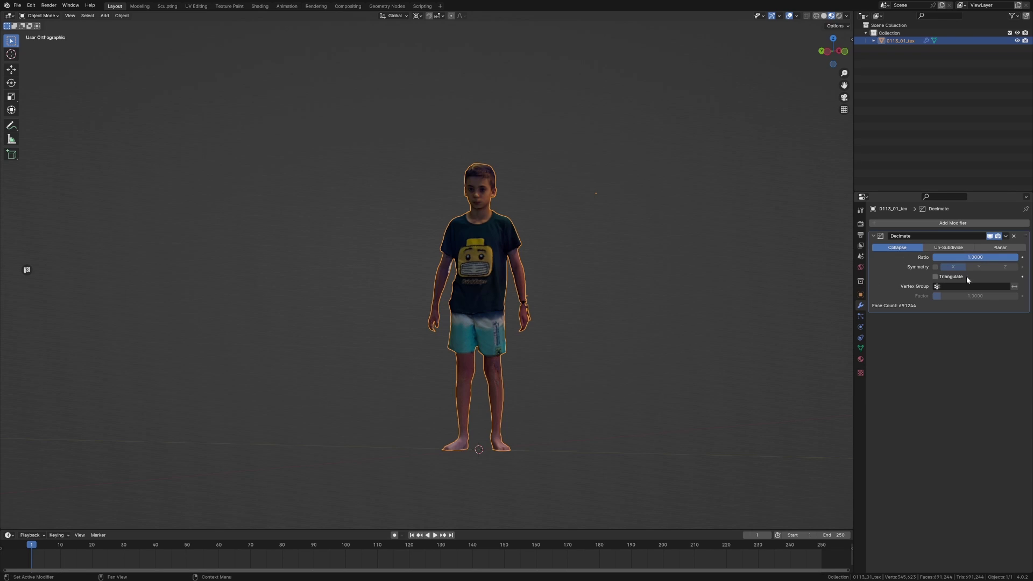
{"action": "left_click", "coordinate": [978, 261]}
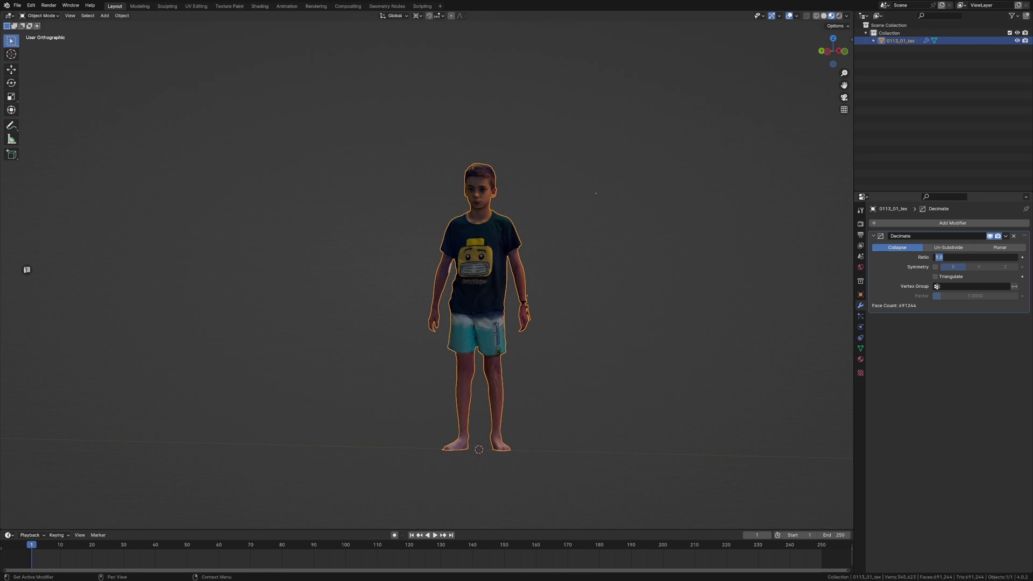
{"action": "type", "text": ".07"}
{"action": "key", "text": "Return"}
- Inspect the decimated scan in Wireframe shading at close range, and return to Solid shading
{"action": "key", "text": "z"}
{"action": "left_click", "coordinate": [515, 202]}
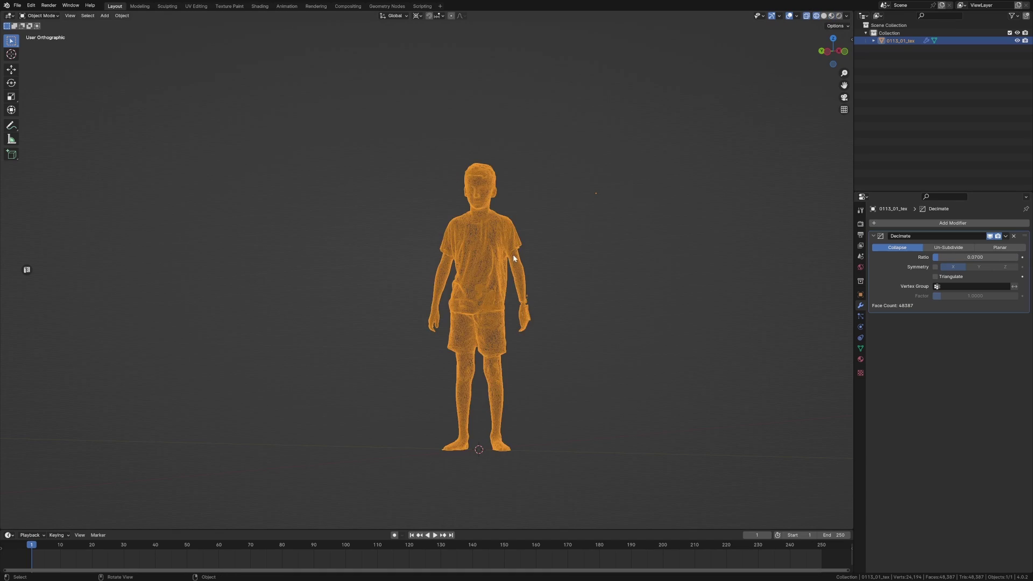
{"action": "scroll", "coordinate": [515, 295], "scroll_direction": "up", "scroll_amount": 2}
{"action": "scroll", "coordinate": [462, 296], "scroll_direction": "up", "scroll_amount": 7}
{"action": "scroll", "coordinate": [458, 299], "scroll_direction": "down", "scroll_amount": 7}
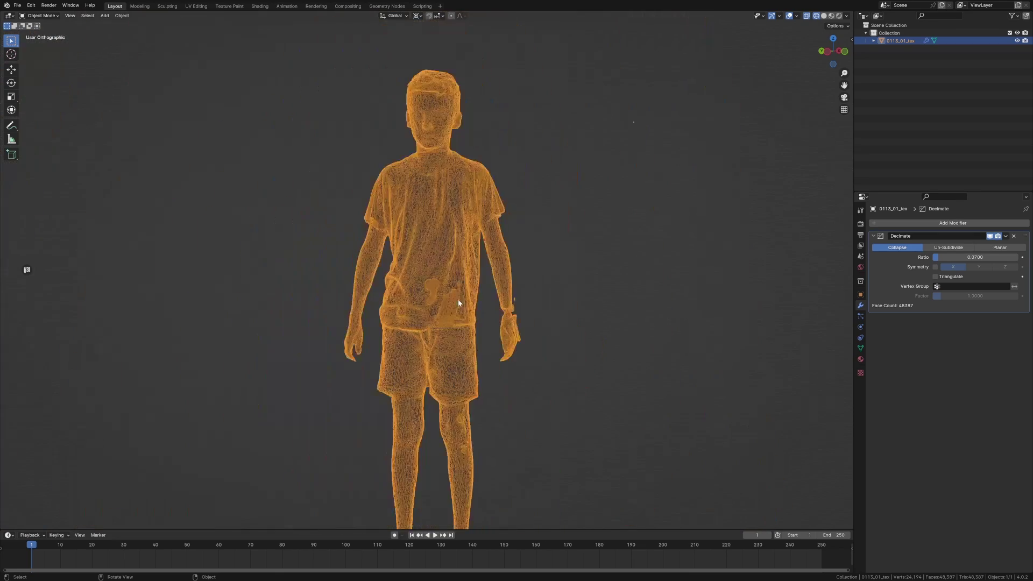
{"action": "key", "text": "z"}
{"action": "left_click", "coordinate": [528, 303]}
{"action": "scroll", "coordinate": [518, 331], "scroll_direction": "down", "scroll_amount": 2}
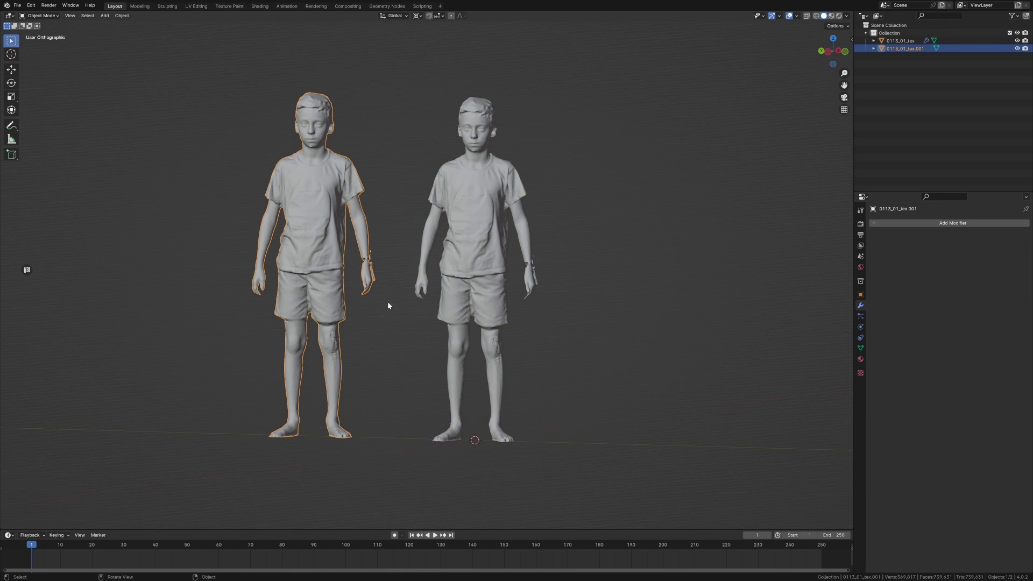
- Compare the decimated scan with its full-resolution copy in Wireframe and Material Preview shading
{"action": "scroll", "coordinate": [388, 302], "scroll_direction": "up", "scroll_amount": 2}
{"action": "key", "text": "z"}
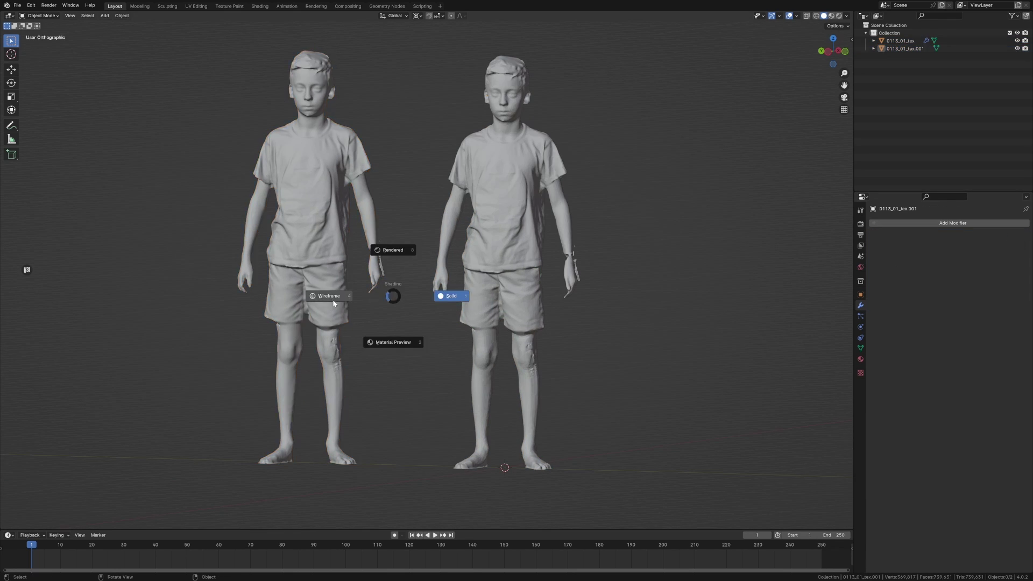
{"action": "left_click", "coordinate": [333, 303]}
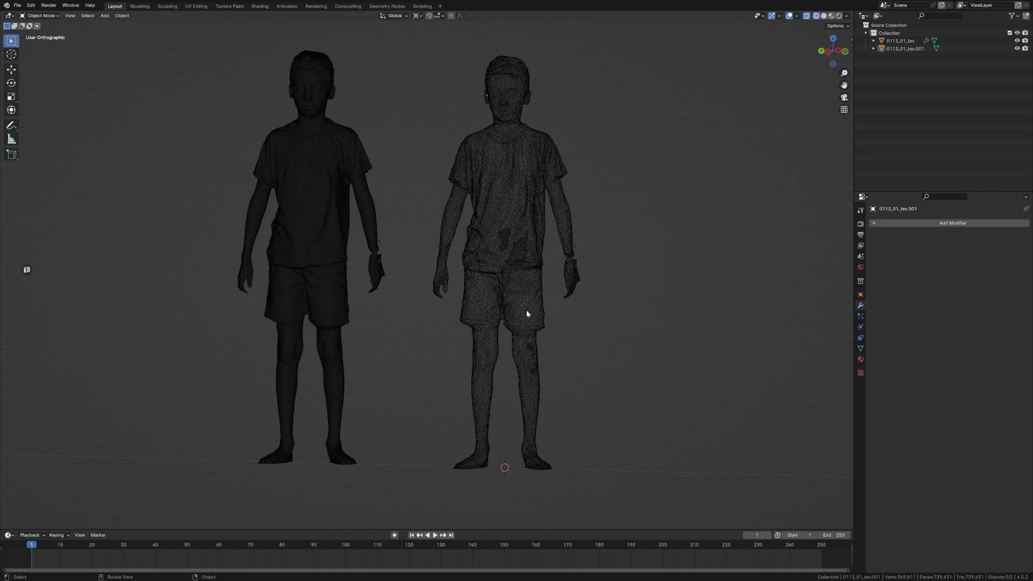
{"action": "left_click", "coordinate": [514, 200]}
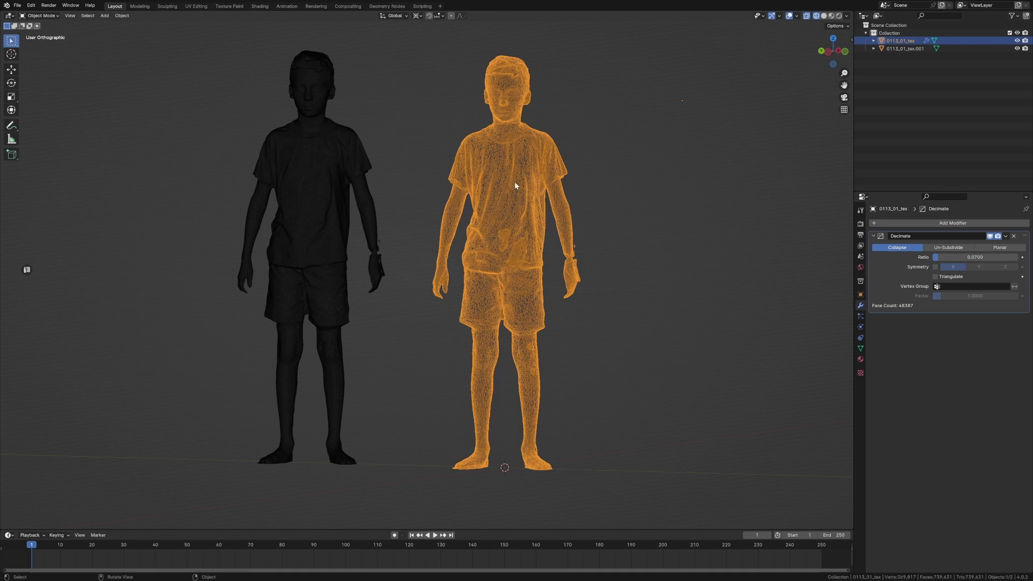
{"action": "left_click", "coordinate": [832, 16]}
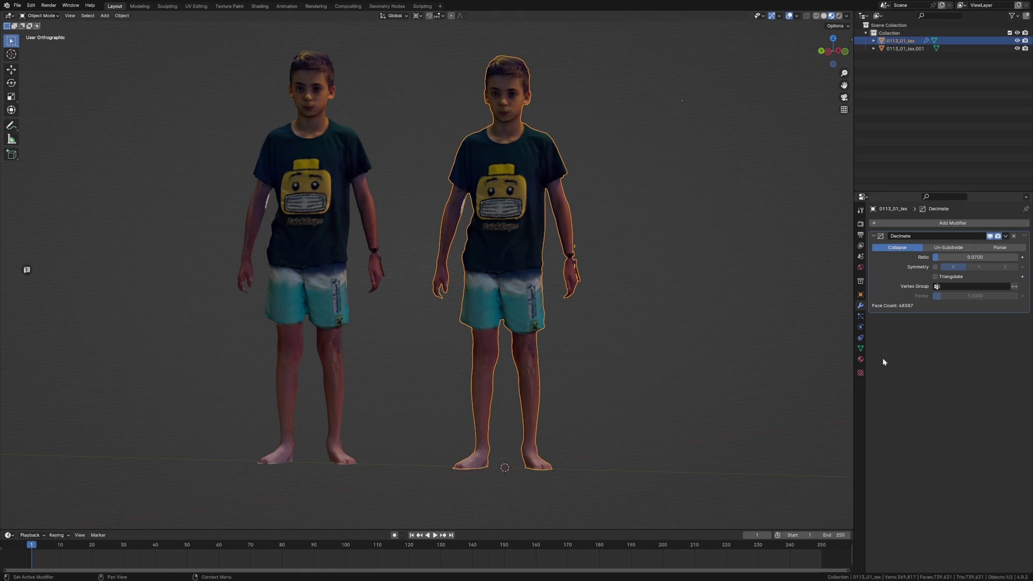
- Lower the Decimate modifier's ratio to 0.04 on the decimated scan
{"action": "left_click", "coordinate": [980, 259]}
{"action": "type", "text": ".04"}
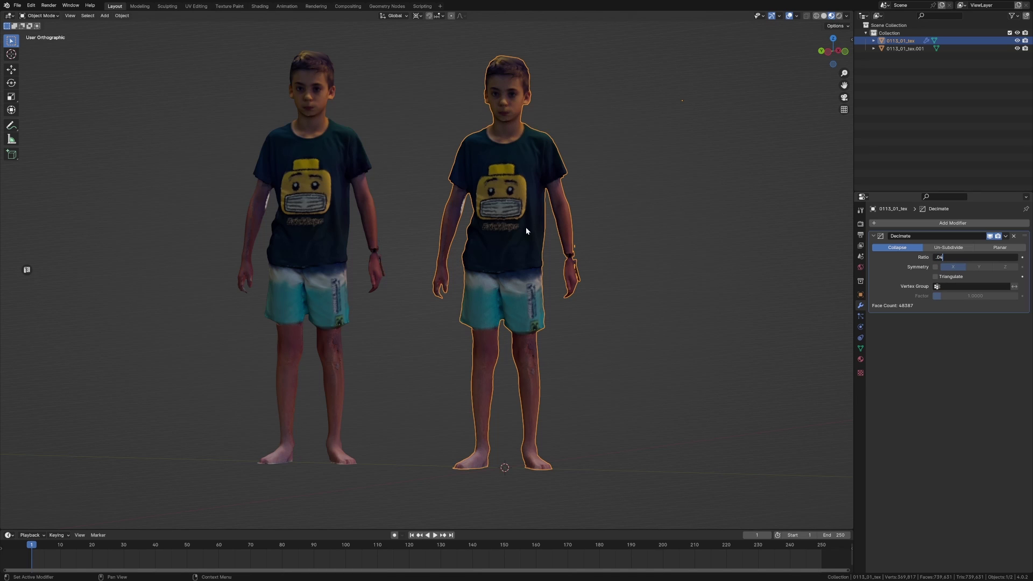
{"action": "key", "text": "Return"}
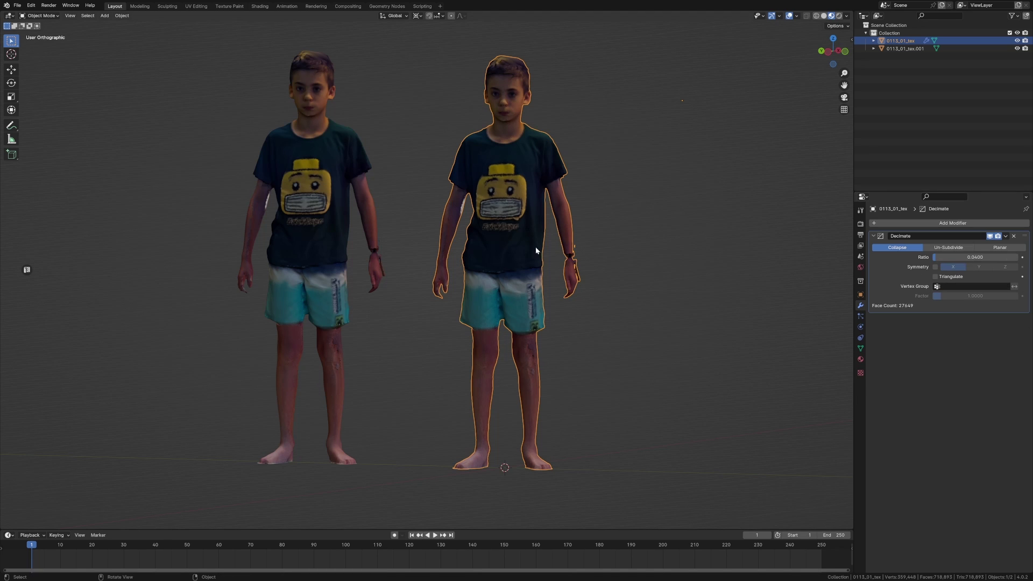
- Check the further reduced scan against the full-resolution copy in Wireframe, Solid and Material Preview shading
{"action": "key", "text": "z"}
{"action": "left_click", "coordinate": [476, 251]}
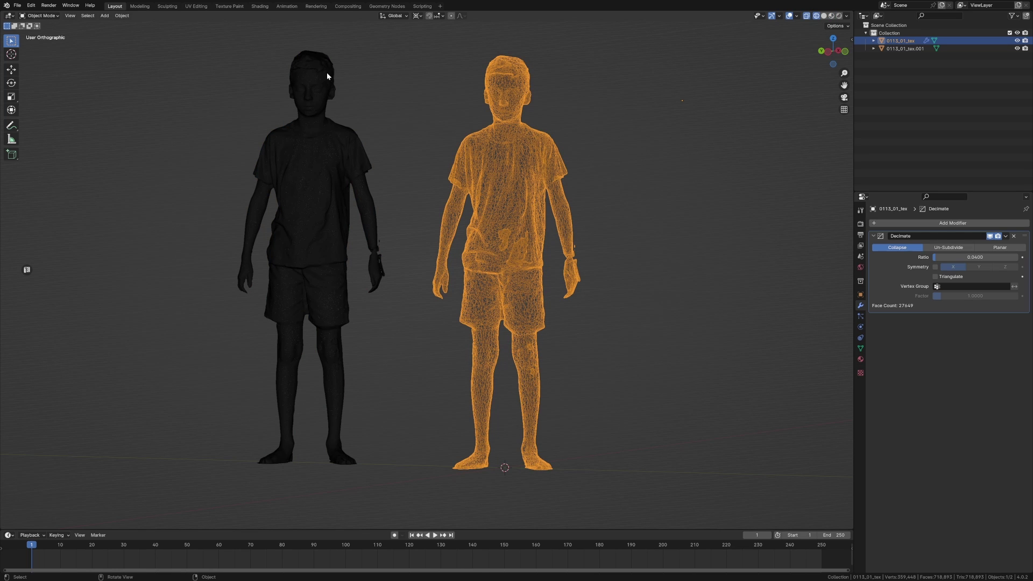
{"action": "key", "text": "z"}
{"action": "left_click", "coordinate": [658, 250]}
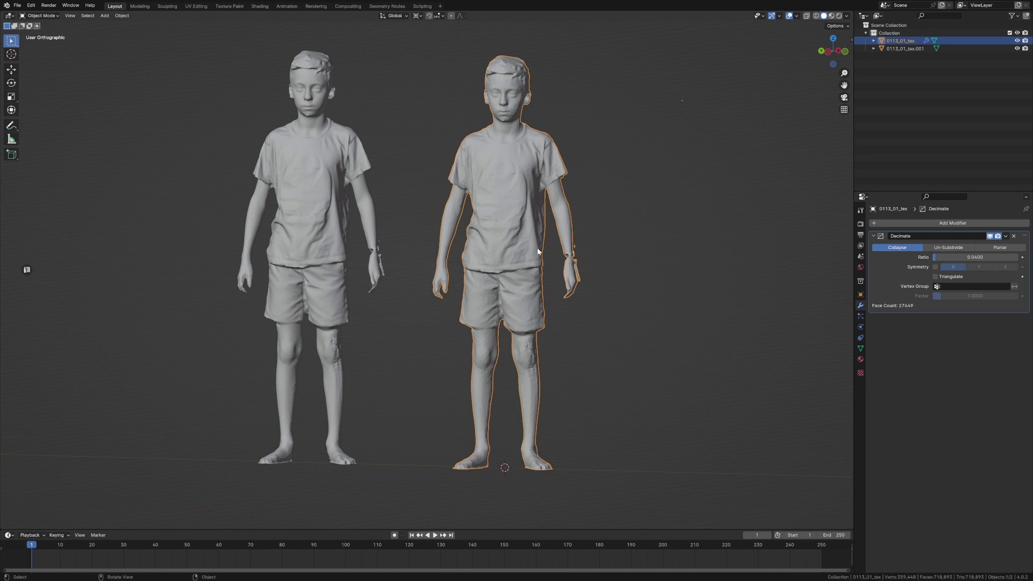
{"action": "key", "text": "z"}
{"action": "left_click", "coordinate": [523, 308]}
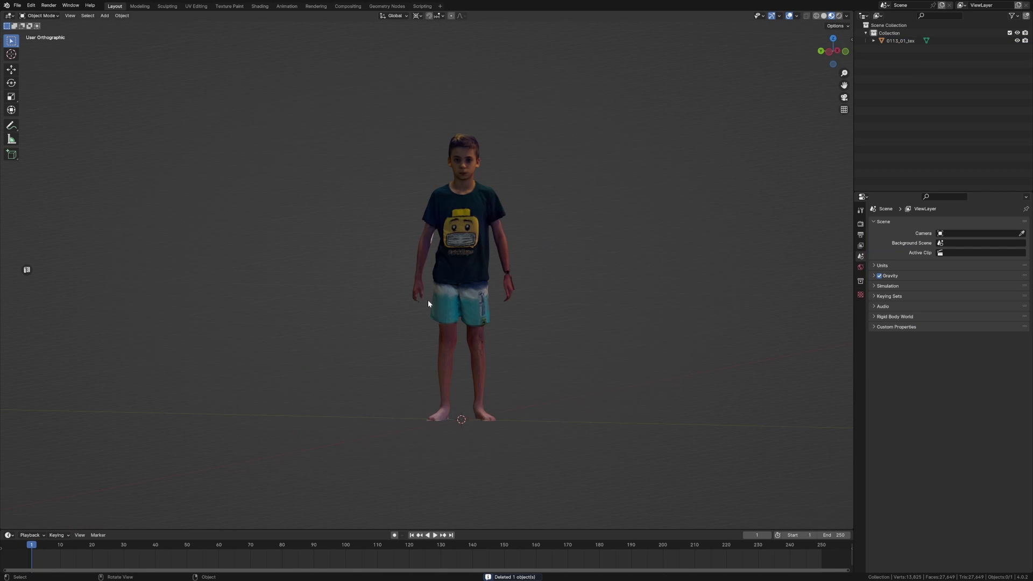
- Add a default cube at the origin as a size reference, viewed straight on beside the scan
{"action": "key", "text": "KP_3"}
{"action": "key", "text": "KP_1"}
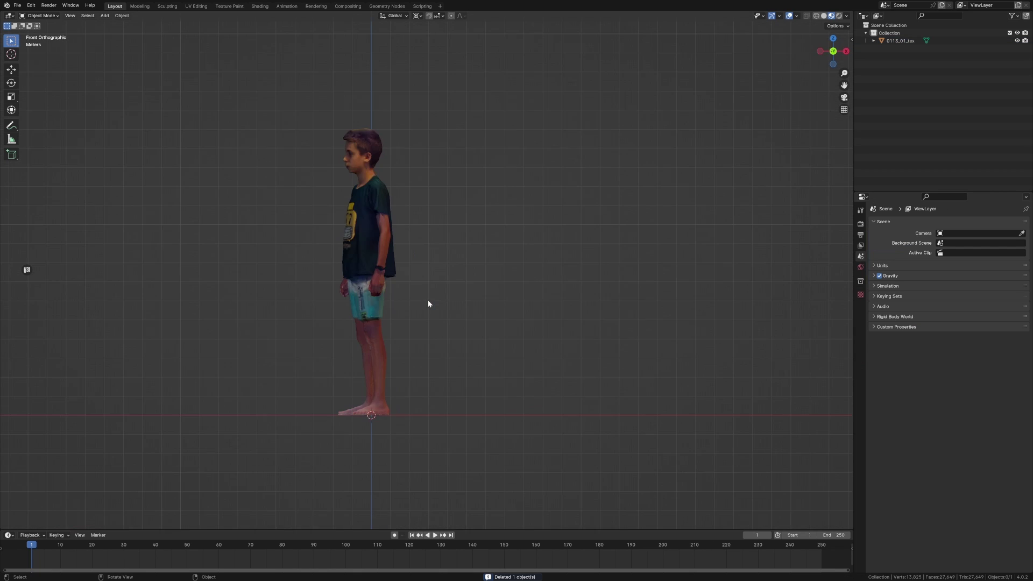
{"action": "key", "text": "KP_3"}
{"action": "key", "text": "shift+a"}
{"action": "mouse_move", "coordinate": [425, 311]}
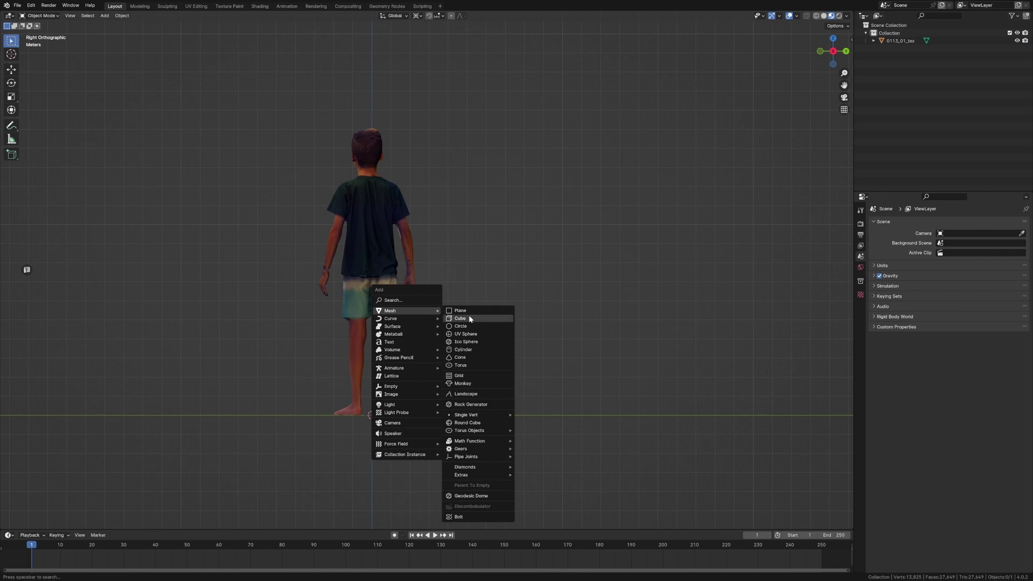
{"action": "left_click", "coordinate": [487, 319]}
{"action": "scroll", "coordinate": [367, 381], "scroll_direction": "up", "scroll_amount": 4}
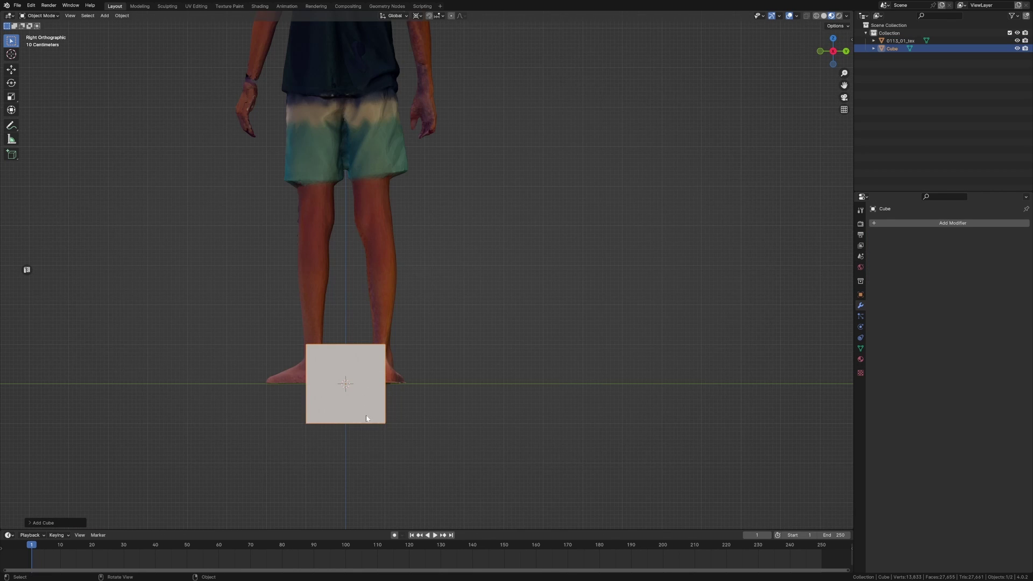
- Scale the scan down uniformly so that its head and shoulders rise just above the reference cube
{"action": "left_click", "coordinate": [387, 240]}
{"action": "middle_click_drag", "start_coordinate": [537, 181], "coordinate": [582, 158], "text": "shift"}
{"action": "key", "text": "s"}
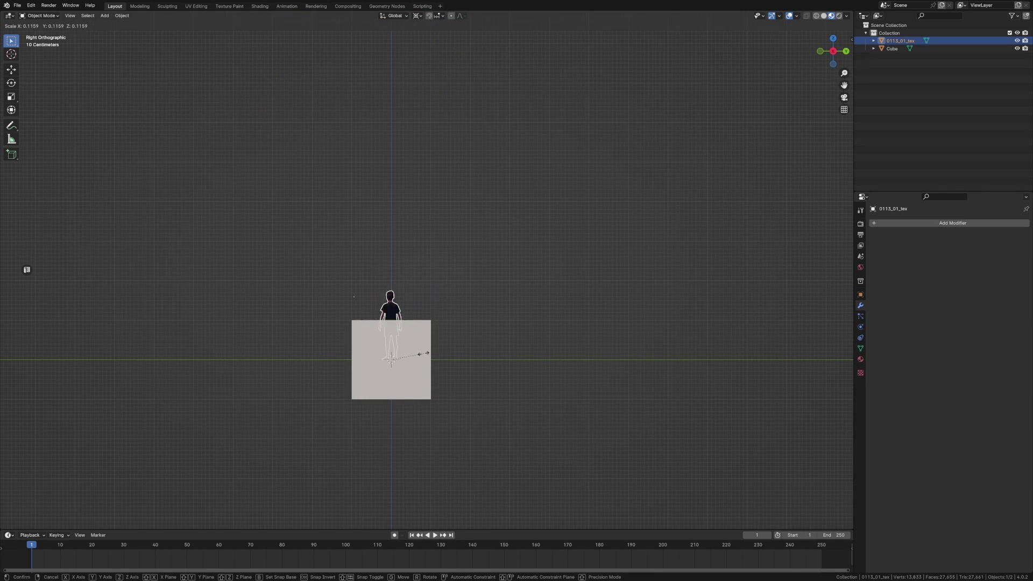
{"action": "left_click", "coordinate": [403, 350]}
{"action": "scroll", "coordinate": [403, 350], "scroll_direction": "up", "scroll_amount": 6}
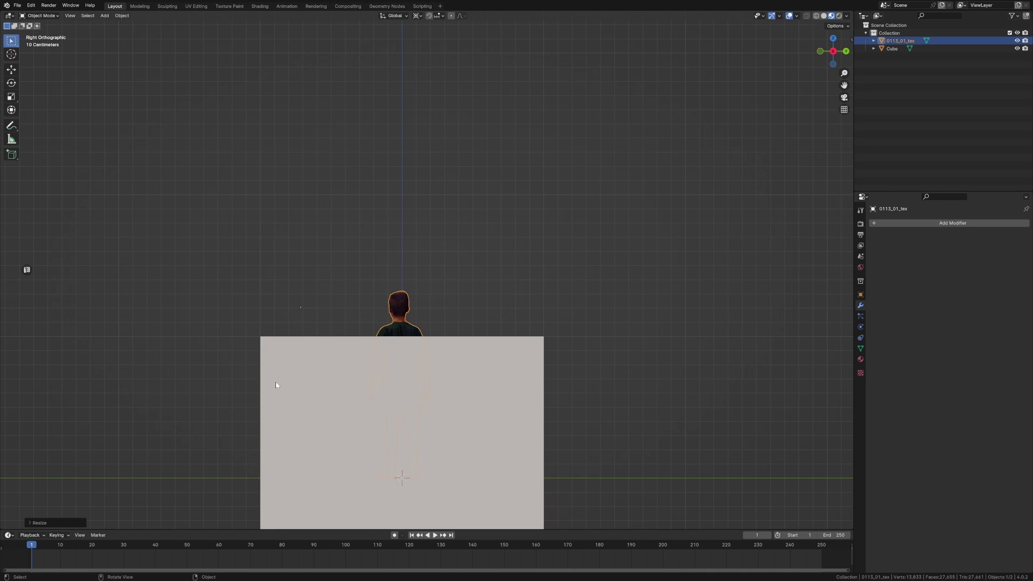
- Delete the reference cube, and select and frame the scan
{"action": "middle_click_drag", "start_coordinate": [275, 382], "coordinate": [342, 388]}
{"action": "scroll", "coordinate": [341, 388], "scroll_direction": "down", "scroll_amount": 5}
{"action": "left_click", "coordinate": [291, 394]}
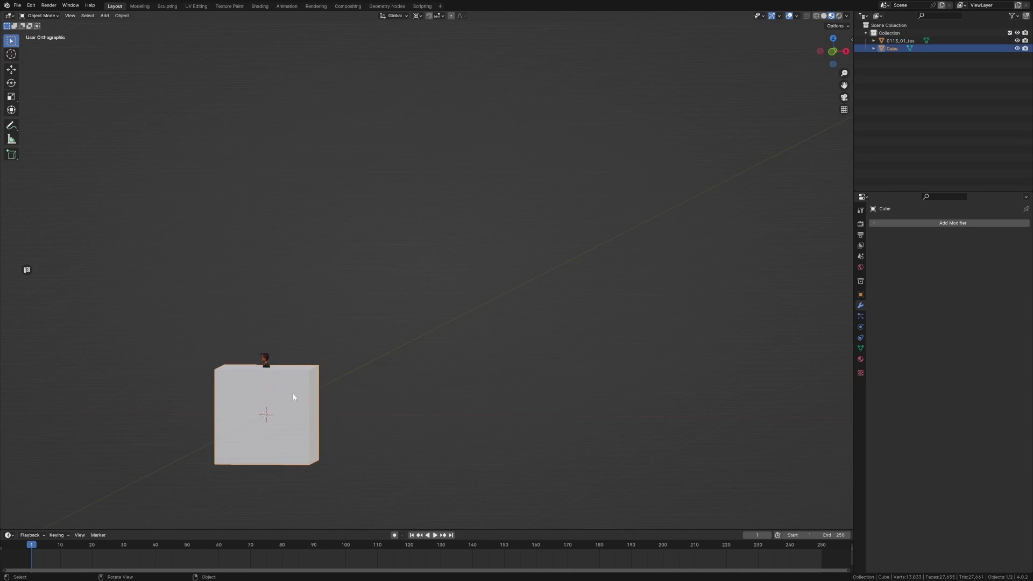
{"action": "key", "text": "Delete"}
{"action": "left_click", "coordinate": [273, 393]}
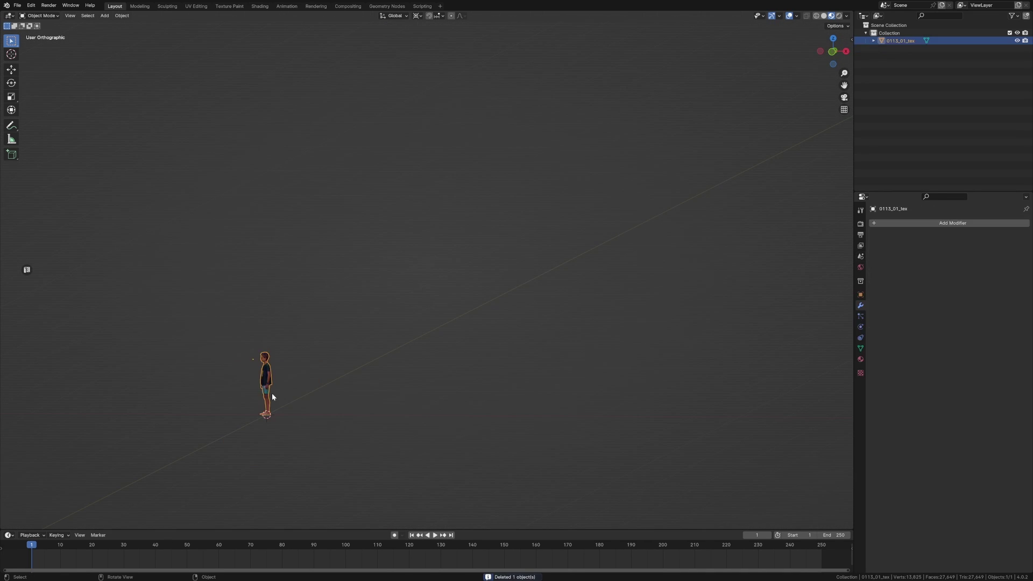
{"action": "key", "text": "KP_Decimal"}
{"action": "middle_click_drag", "start_coordinate": [272, 397], "coordinate": [381, 364]}
- Apply the object transform to the rescaled scan
{"action": "key", "text": "shift+a"}
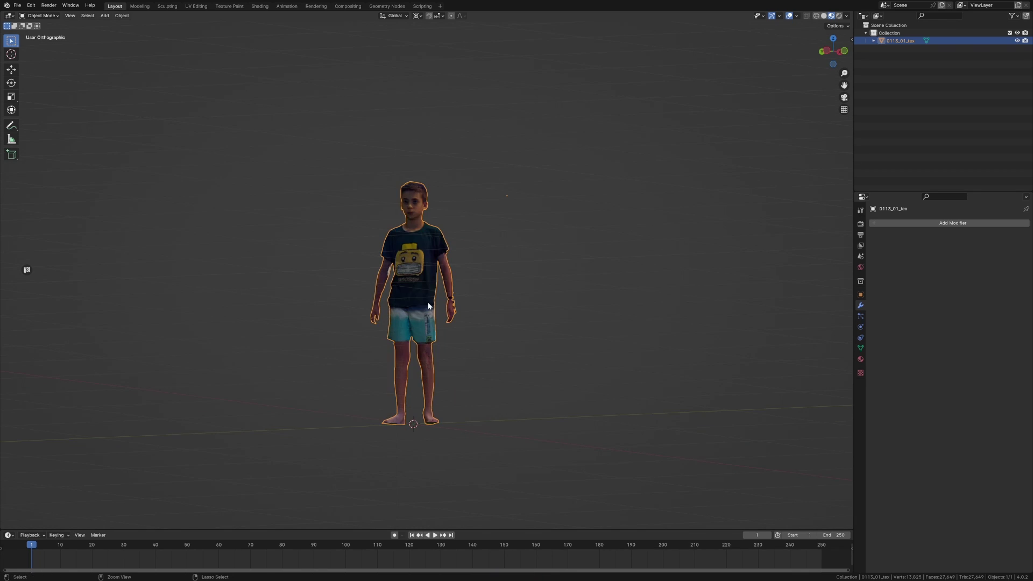
{"action": "key", "text": "ctrl+a"}
{"action": "left_click", "coordinate": [387, 303]}
{"action": "middle_click_drag", "start_coordinate": [454, 350], "coordinate": [472, 256]}
{"action": "scroll", "coordinate": [420, 398], "scroll_direction": "up", "scroll_amount": 2}
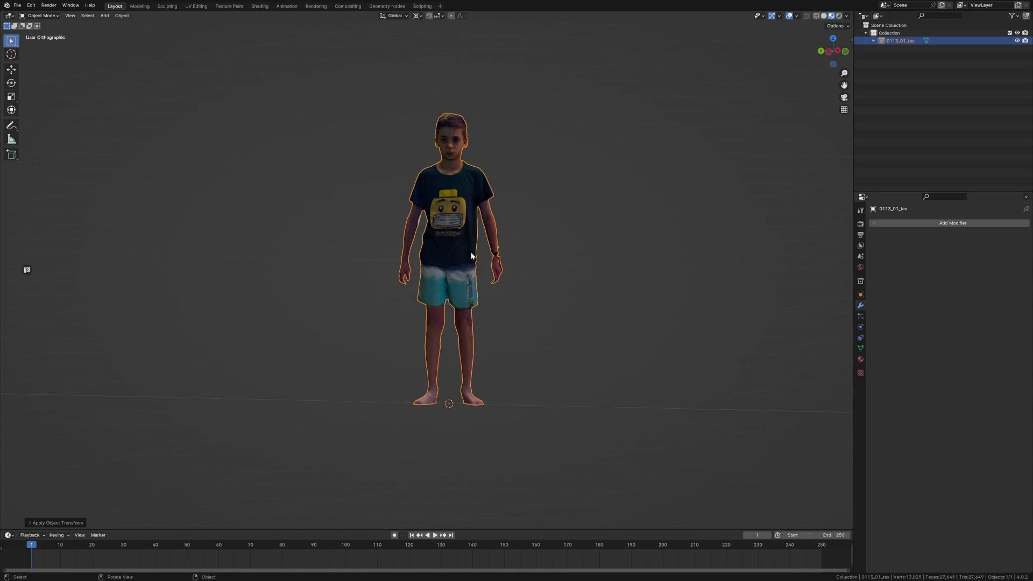
{"action": "scroll", "coordinate": [520, 288], "scroll_direction": "down", "scroll_amount": 3}
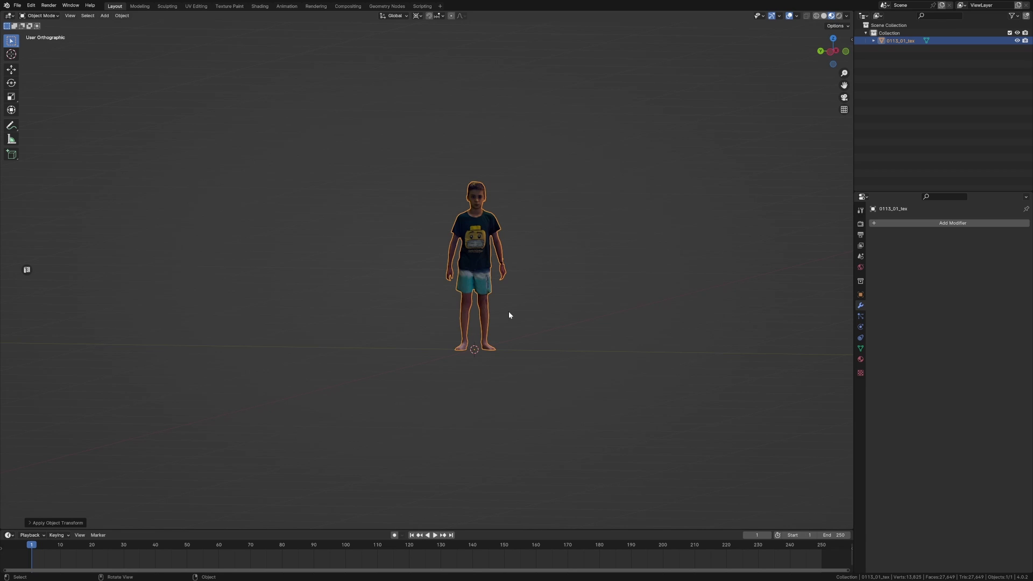
{"action": "scroll", "coordinate": [504, 317], "scroll_direction": "up", "scroll_amount": 2}
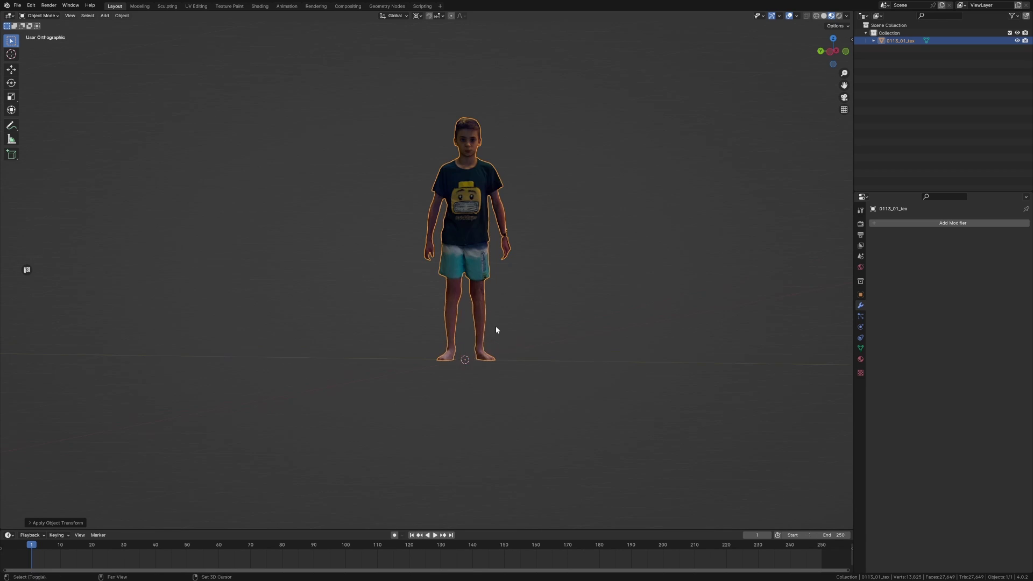
- Add an armature at the scan's feet and, in Wireframe shading, lower its bone tip along Z to crotch height
{"action": "key", "text": "shift+a"}
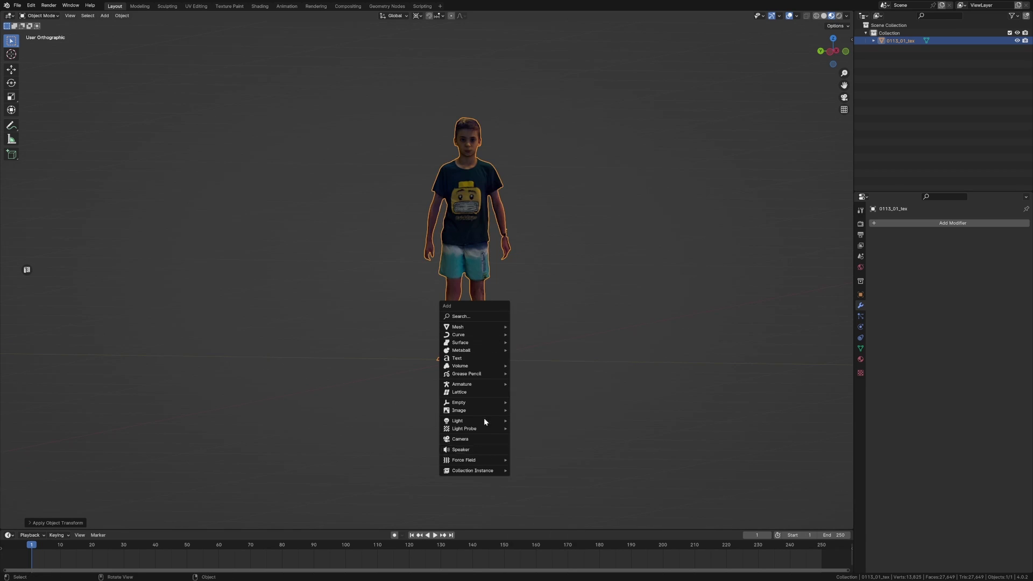
{"action": "mouse_move", "coordinate": [492, 386]}
{"action": "left_click", "coordinate": [523, 384]}
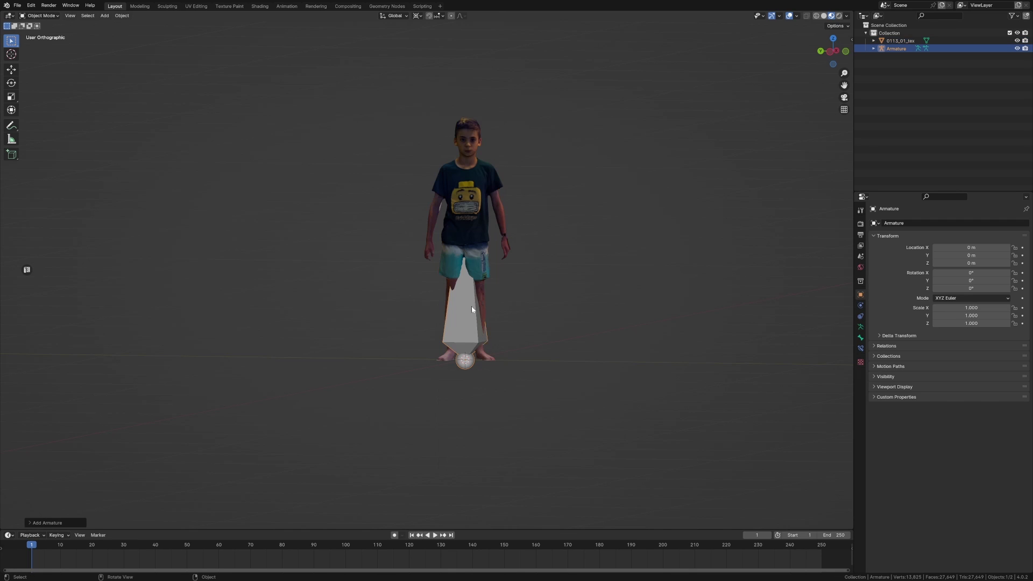
{"action": "key", "text": "Tab"}
{"action": "key", "text": "z"}
{"action": "left_click", "coordinate": [423, 248]}
{"action": "key", "text": "g"}
{"action": "key", "text": "z"}
{"action": "left_click", "coordinate": [466, 268]}
- Extrude three more bones straight up along Z, ending at the chest, the neck and the top of the head
{"action": "key", "text": "e"}
{"action": "key", "text": "z"}
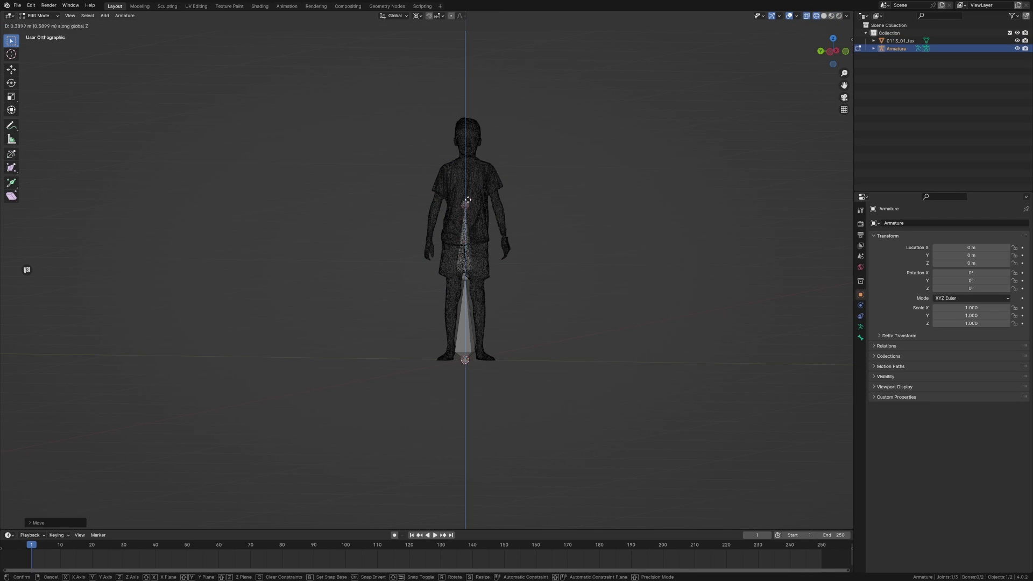
{"action": "left_click", "coordinate": [466, 183]}
{"action": "key", "text": "e"}
{"action": "key", "text": "z"}
{"action": "left_click", "coordinate": [466, 155]}
{"action": "key", "text": "e"}
{"action": "key", "text": "z"}
{"action": "left_click", "coordinate": [490, 190]}
{"action": "key", "text": "Tab"}
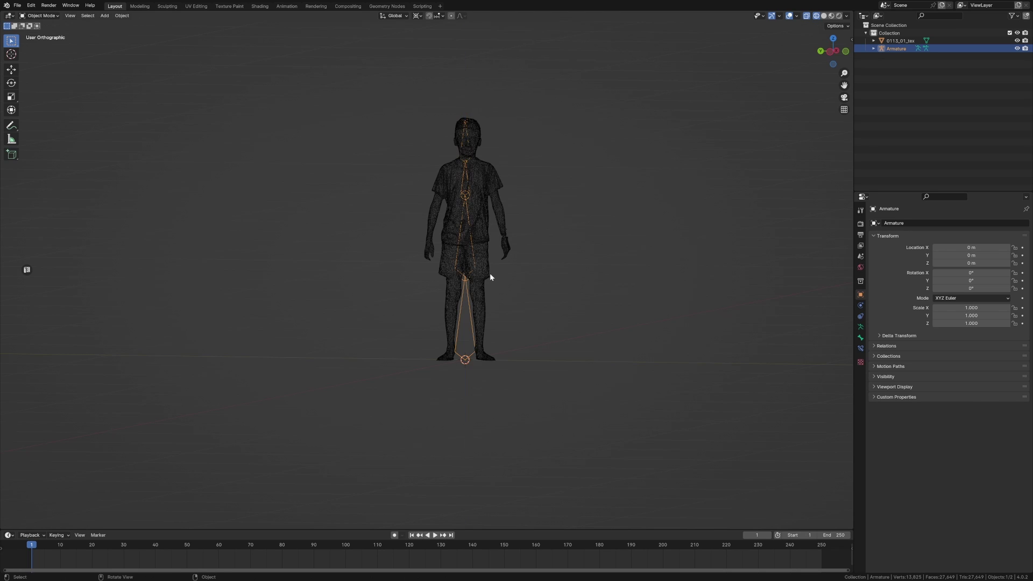
- Parent the scan to the armature using Armature Deform With Automatic Weights
{"action": "left_click", "coordinate": [489, 262]}
{"action": "scroll", "coordinate": [479, 316], "scroll_direction": "up", "scroll_amount": 4}
{"action": "left_click", "coordinate": [492, 373], "text": "shift"}
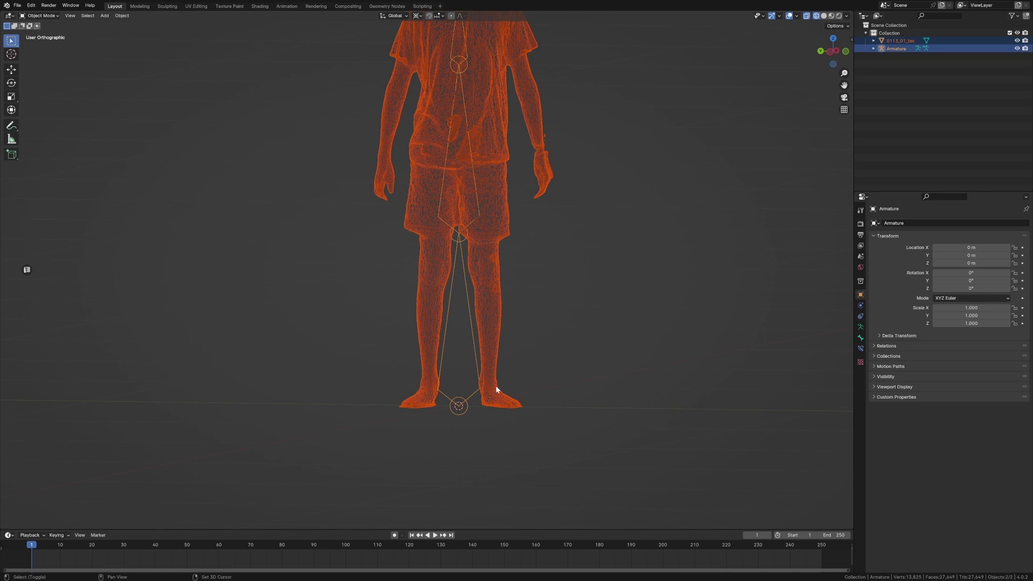
{"action": "middle_click_drag", "start_coordinate": [497, 395], "coordinate": [497, 405], "text": "shift"}
{"action": "key", "text": "ctrl+p"}
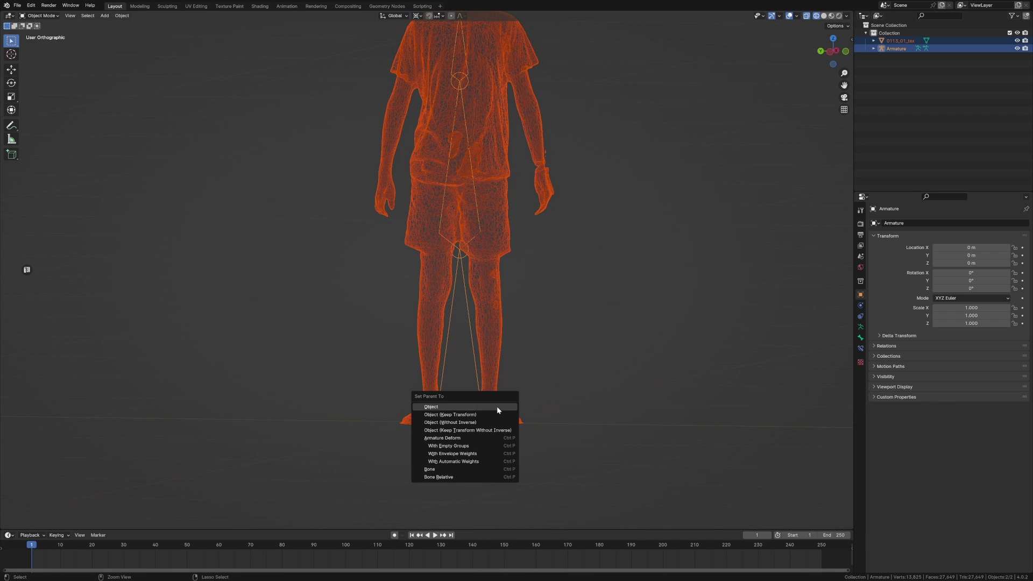
{"action": "left_click", "coordinate": [482, 461]}
{"action": "scroll", "coordinate": [471, 328], "scroll_direction": "down", "scroll_amount": 4}
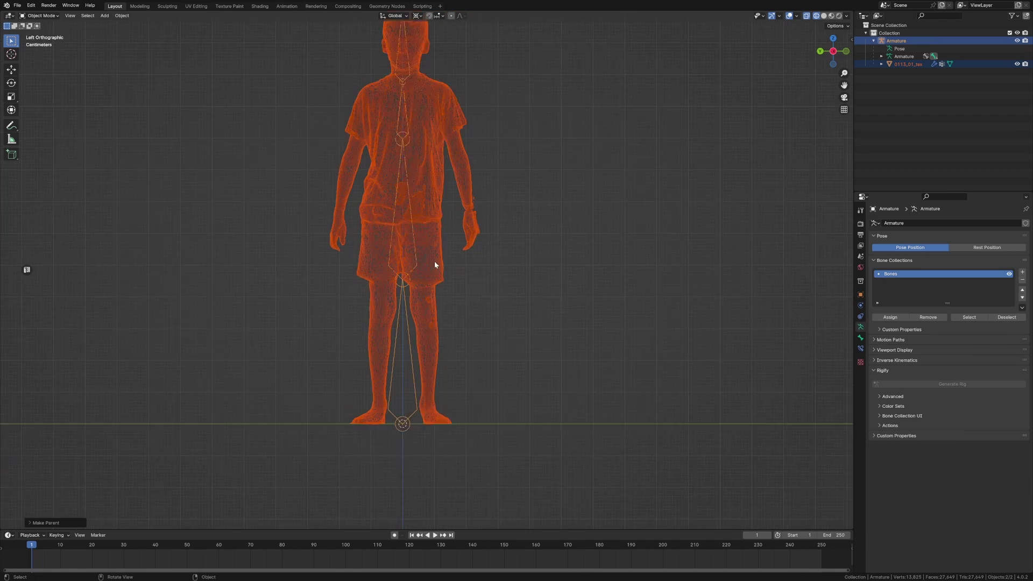
- Switch the armature to Pose Mode and select a bone along the spine
{"action": "scroll", "coordinate": [435, 260], "scroll_direction": "down", "scroll_amount": 2}
{"action": "left_click", "coordinate": [39, 15]}
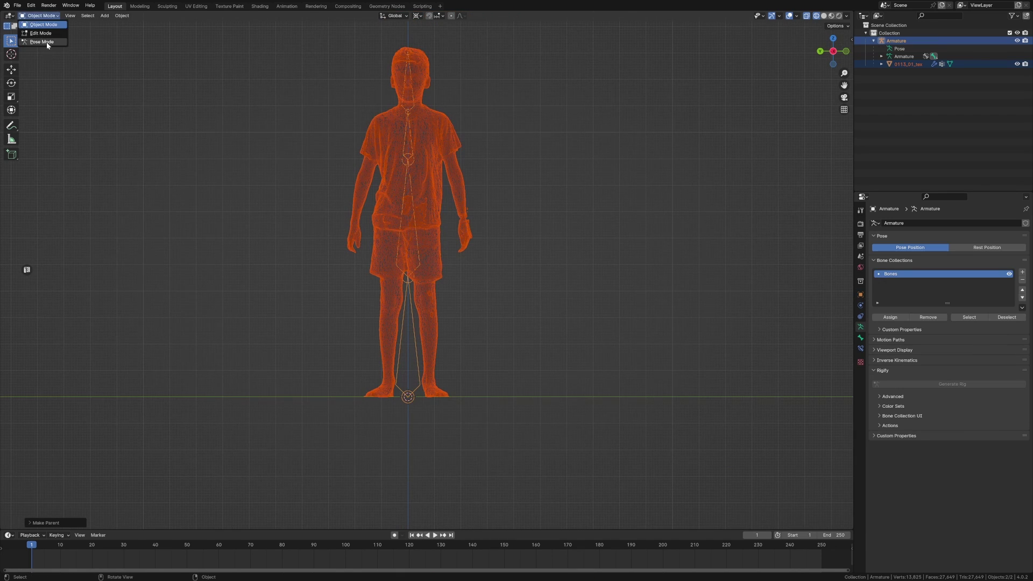
{"action": "left_click", "coordinate": [47, 45]}
{"action": "left_click", "coordinate": [415, 231]}
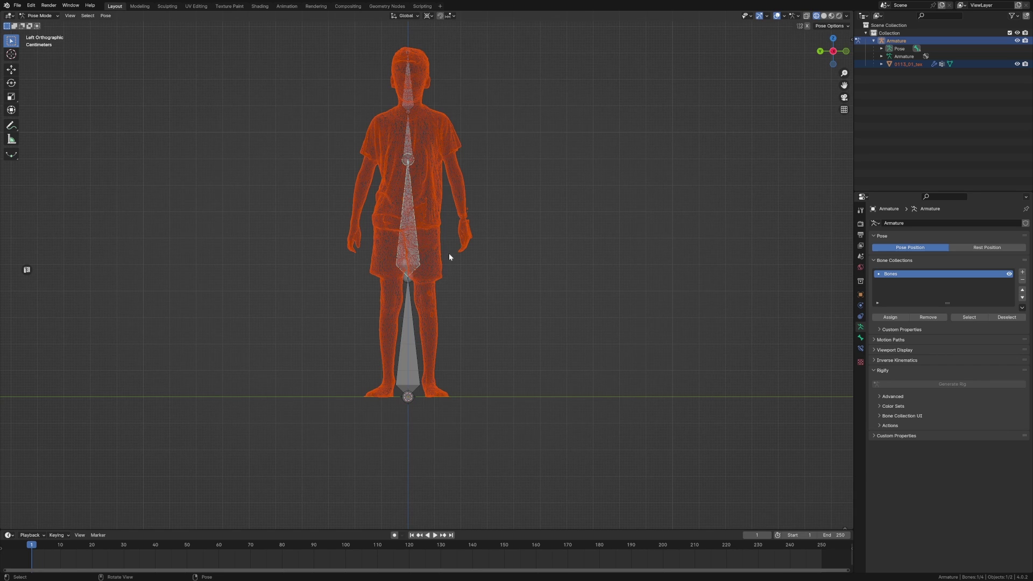
{"action": "key", "text": "r"}
{"action": "right_click", "coordinate": [483, 218]}
{"action": "key", "text": "r"}
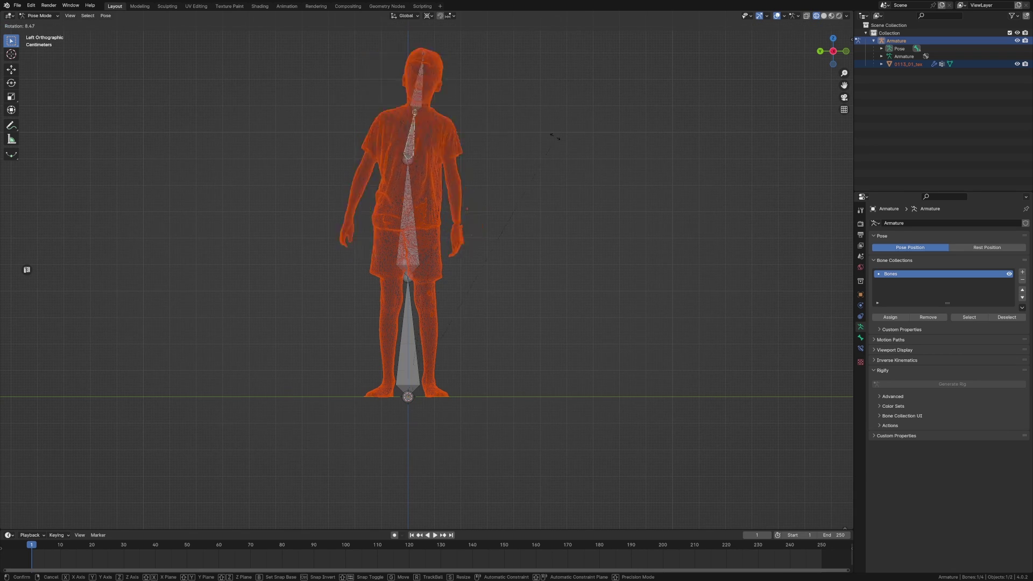
{"action": "right_click", "coordinate": [550, 124]}
{"action": "right_click", "coordinate": [550, 125]}
{"action": "middle_click_drag", "start_coordinate": [557, 112], "coordinate": [561, 145], "text": "shift"}
- Switch to Material Preview shading and turn the scan's head to one side with a trackball rotation of its bone
{"action": "left_click", "coordinate": [831, 16]}
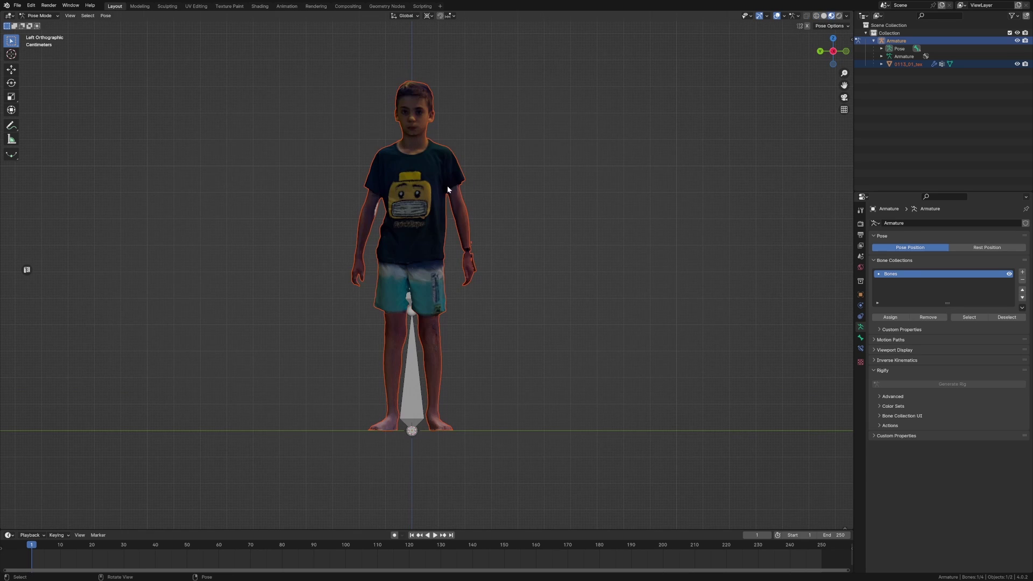
{"action": "key", "text": "r"}
{"action": "right_click", "coordinate": [493, 108]}
{"action": "key", "text": "r"}
{"action": "key", "text": "r"}
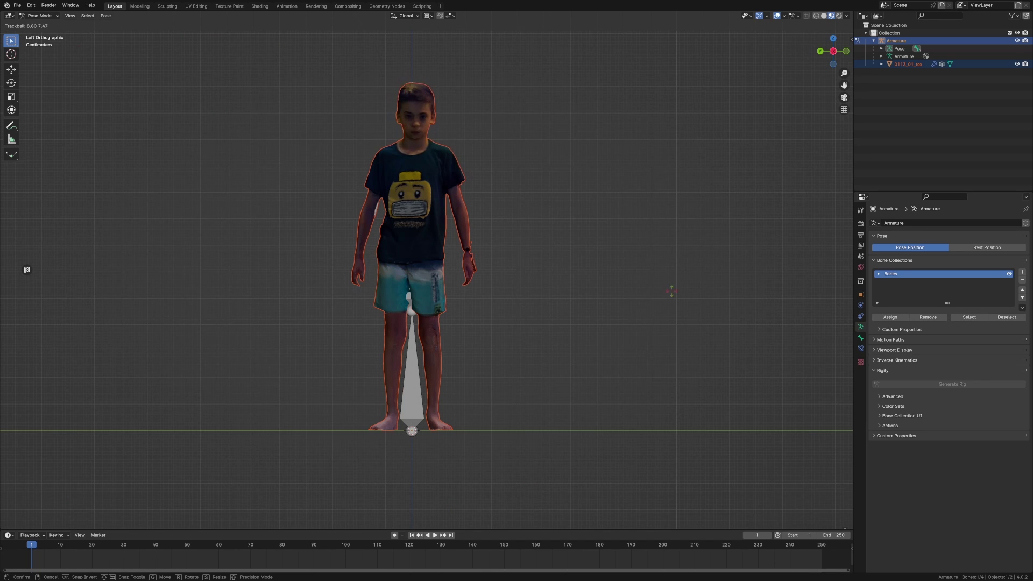
{"action": "left_click", "coordinate": [401, 310]}
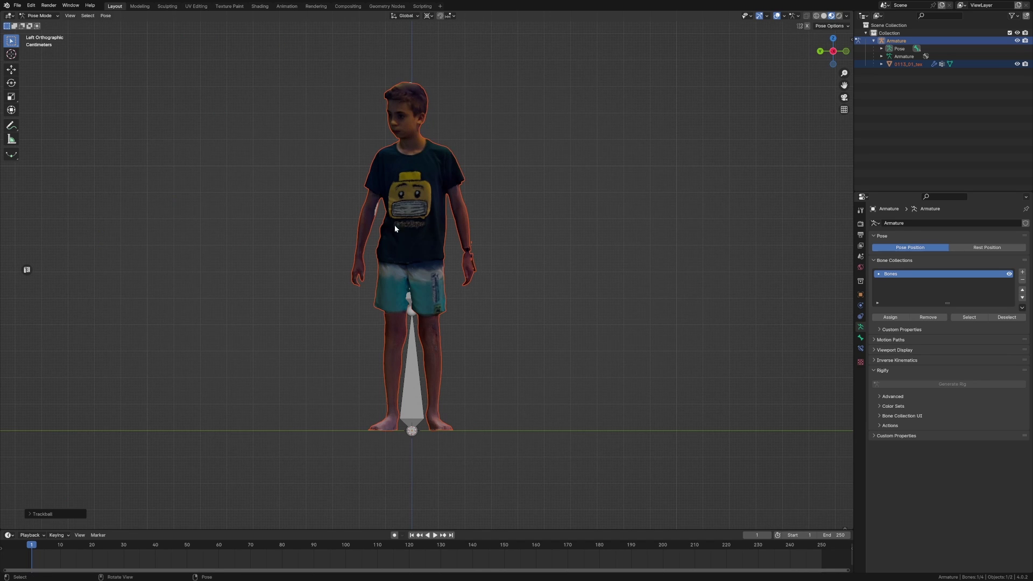
- Twist the scan's upper body toward the side the head faces with a trackball rotation of the torso bone
{"action": "key", "text": "r"}
{"action": "key", "text": "r"}
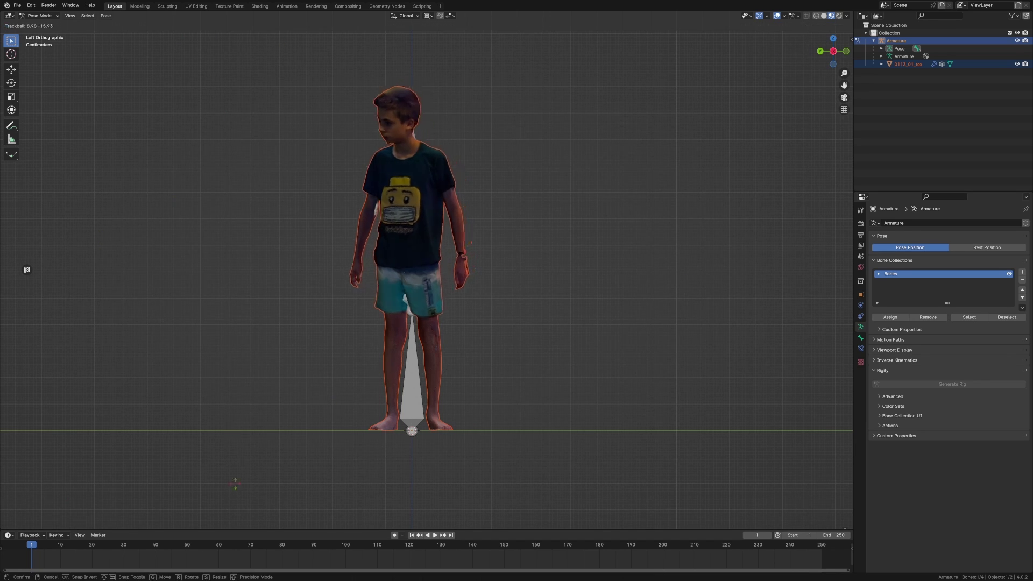
{"action": "left_click", "coordinate": [385, 359]}
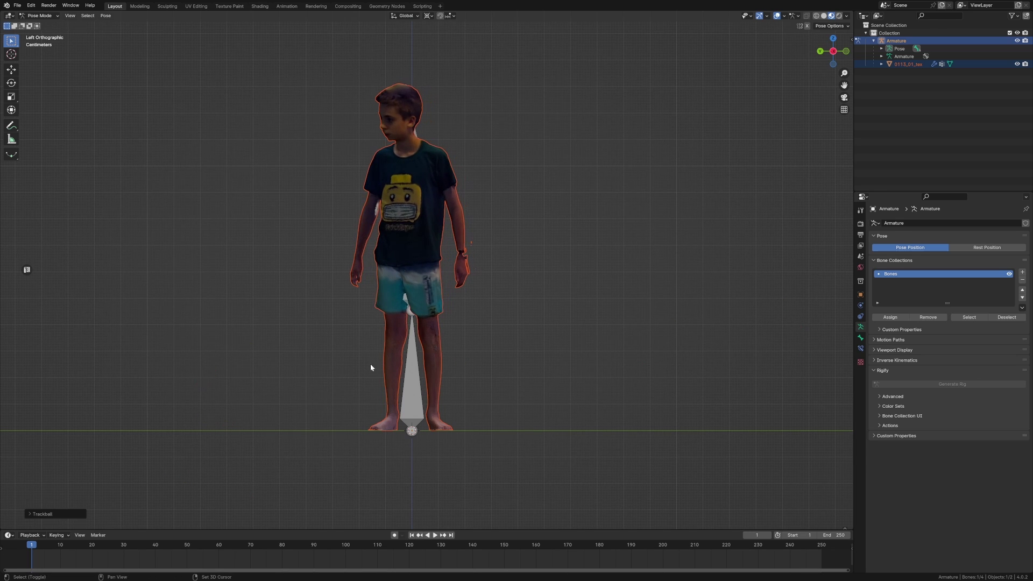
{"action": "left_click", "coordinate": [415, 345]}
{"action": "key", "text": "r"}
{"action": "key", "text": "r"}
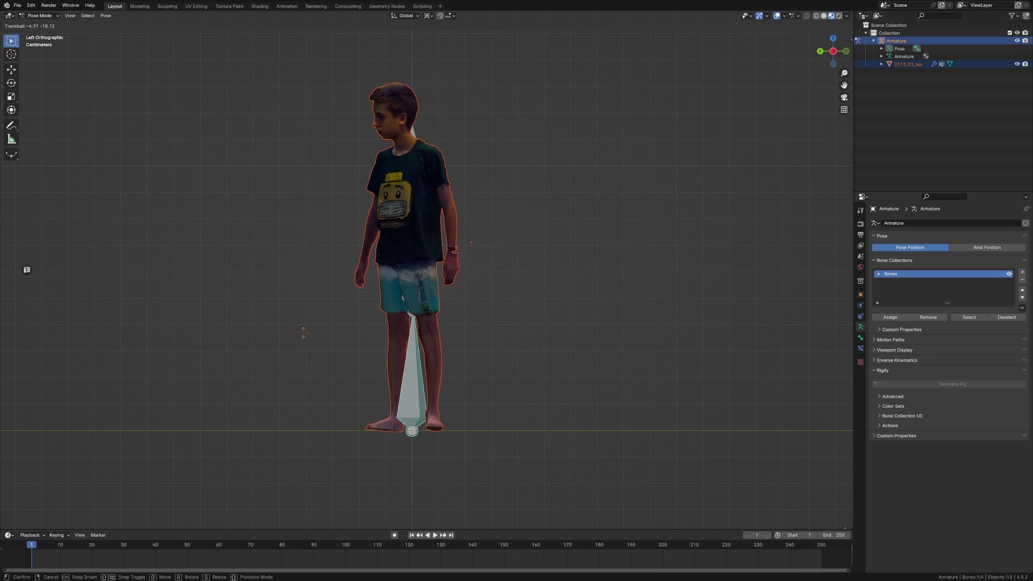
{"action": "right_click", "coordinate": [462, 308]}
{"action": "key", "text": "ctrl+z"}
- Adjust the torso's lean with a trackball rotation, and turn the head to look up toward the opposite side
{"action": "key", "text": "r"}
{"action": "key", "text": "r"}
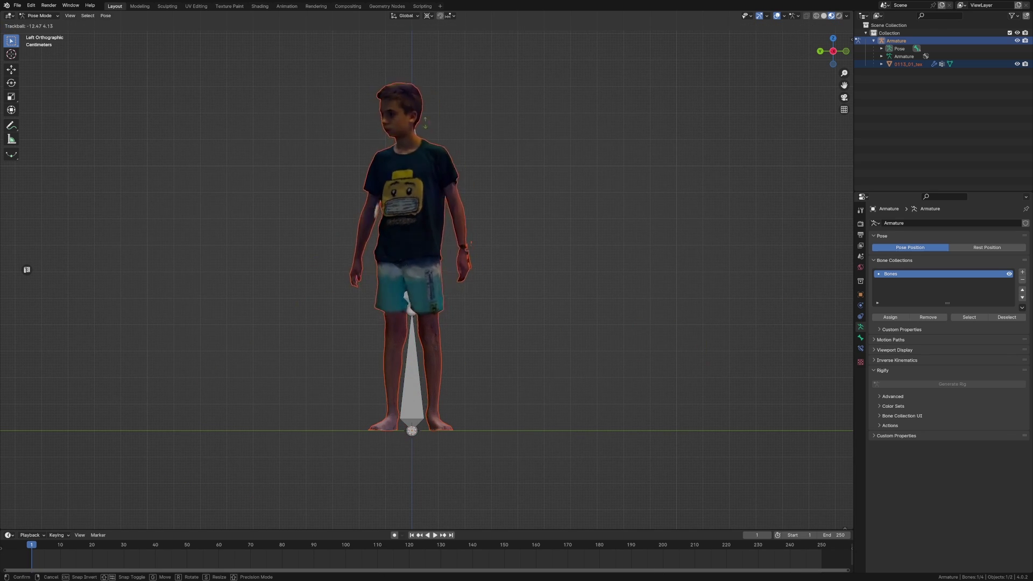
{"action": "left_click", "coordinate": [405, 147]}
{"action": "key", "text": "r"}
{"action": "key", "text": "r"}
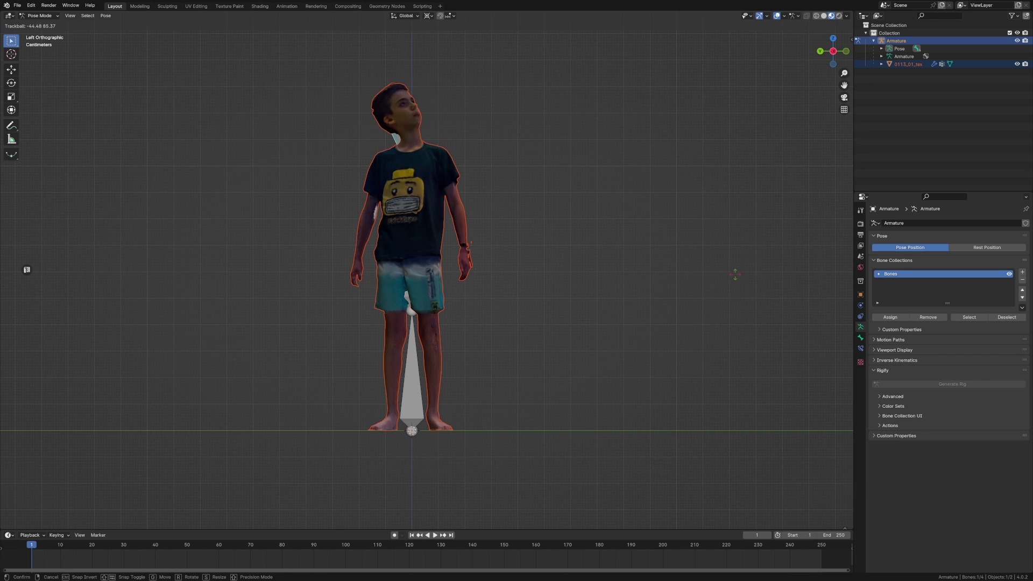
{"action": "left_click", "coordinate": [736, 275]}
- Try another trackball rotation of the head bone and undo it
{"action": "left_click", "coordinate": [402, 160]}
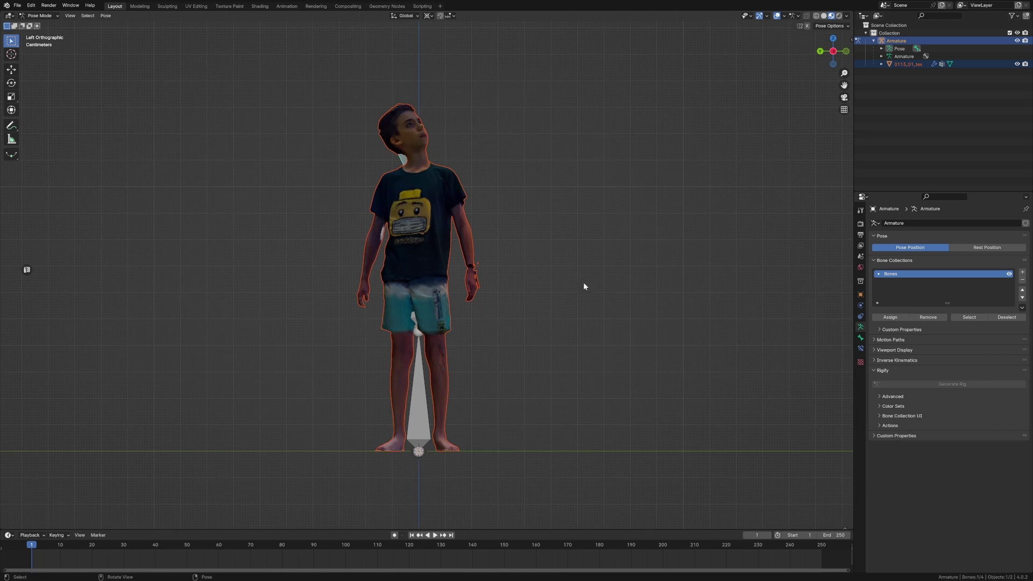
{"action": "key", "text": "r"}
{"action": "key", "text": "r"}
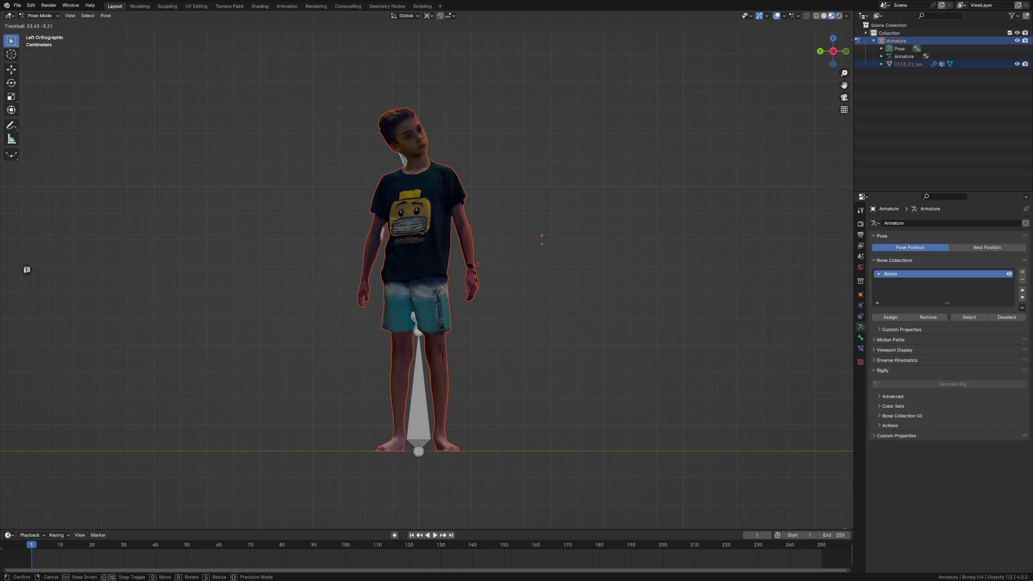
{"action": "left_click", "coordinate": [544, 149]}
{"action": "key", "text": "ctrl+z"}
- Rotate the head bone so the face looks forward and upward, and tilt the torso backward with a trackball rotation
{"action": "key", "text": "r"}
{"action": "key", "text": "r"}
{"action": "left_click", "coordinate": [512, 259]}
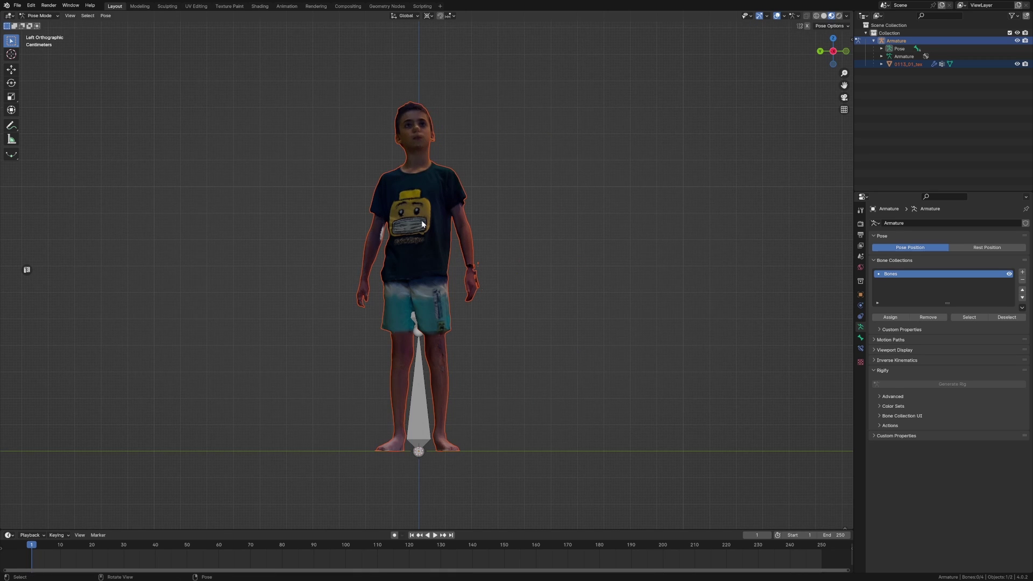
{"action": "key", "text": "r"}
{"action": "key", "text": "r"}
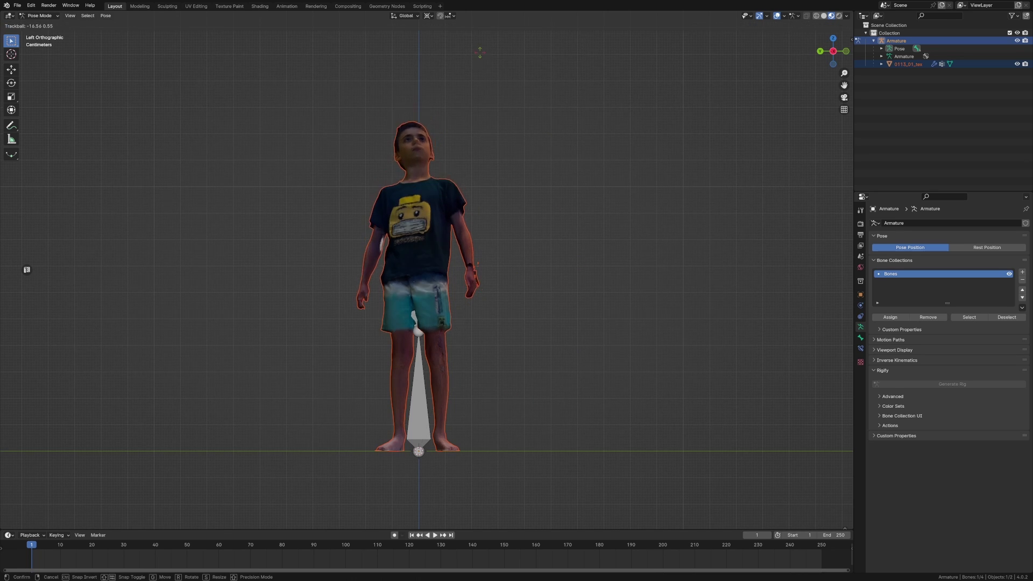